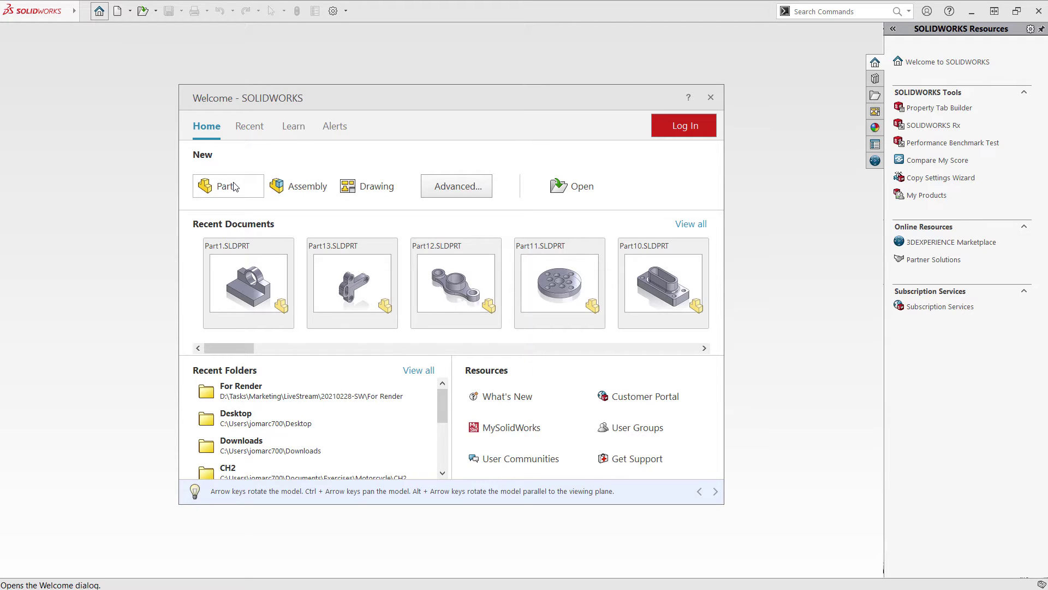
- Create a new Part document from the Welcome dialog
{"action": "left_click", "coordinate": [228, 186]}
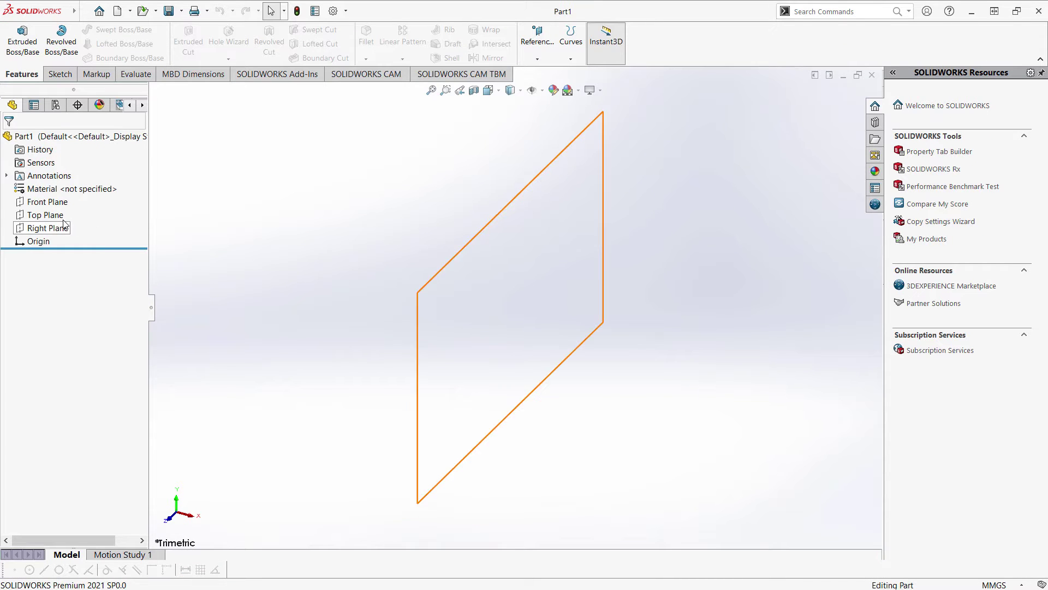
- Begin a new sketch on the Top Plane
{"action": "right_click", "coordinate": [55, 218]}
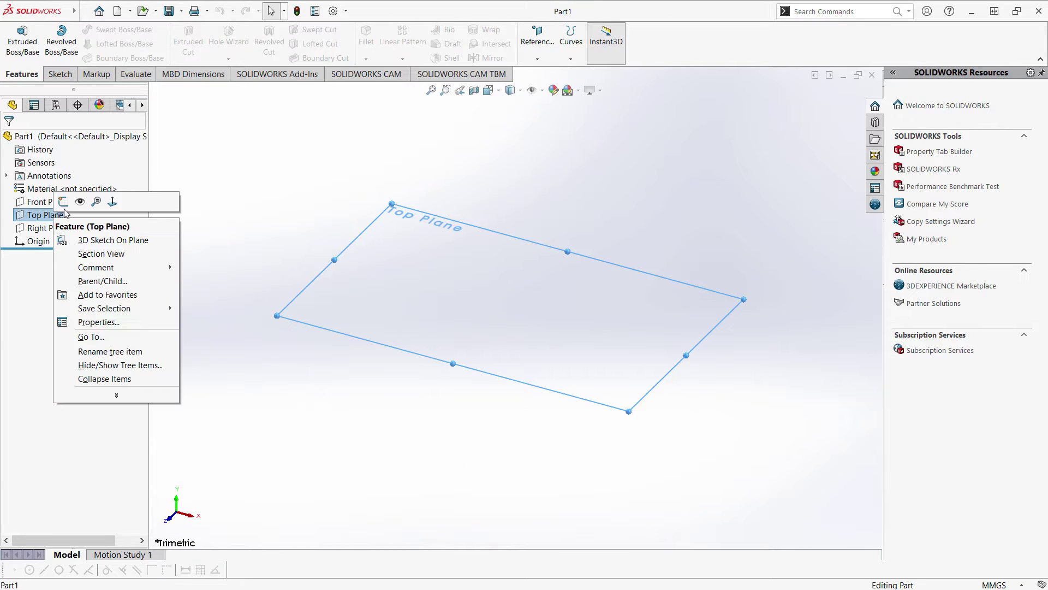
{"action": "left_click", "coordinate": [63, 203]}
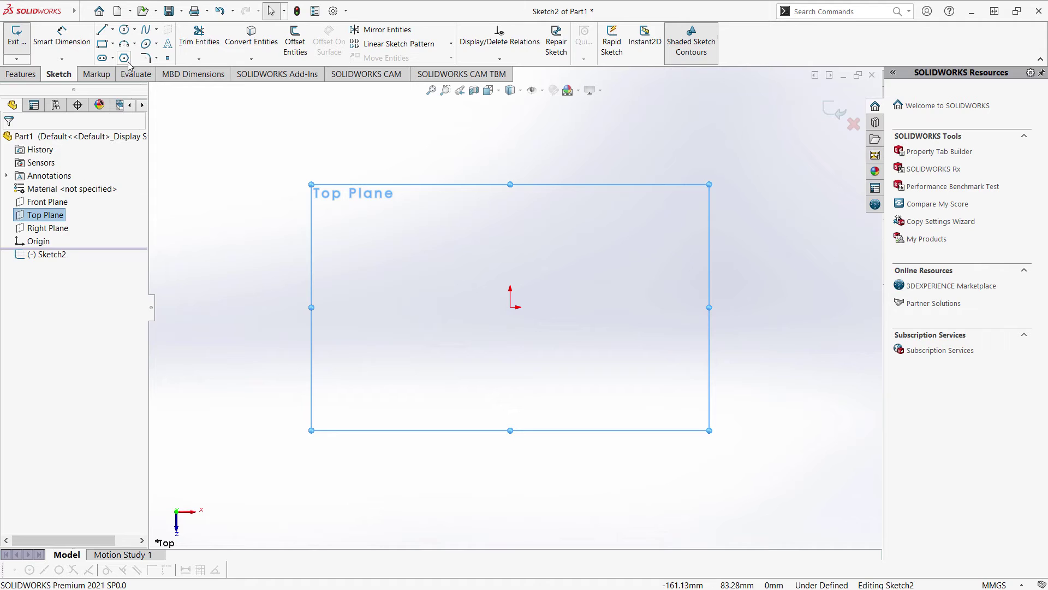
{"action": "left_click", "coordinate": [124, 31]}
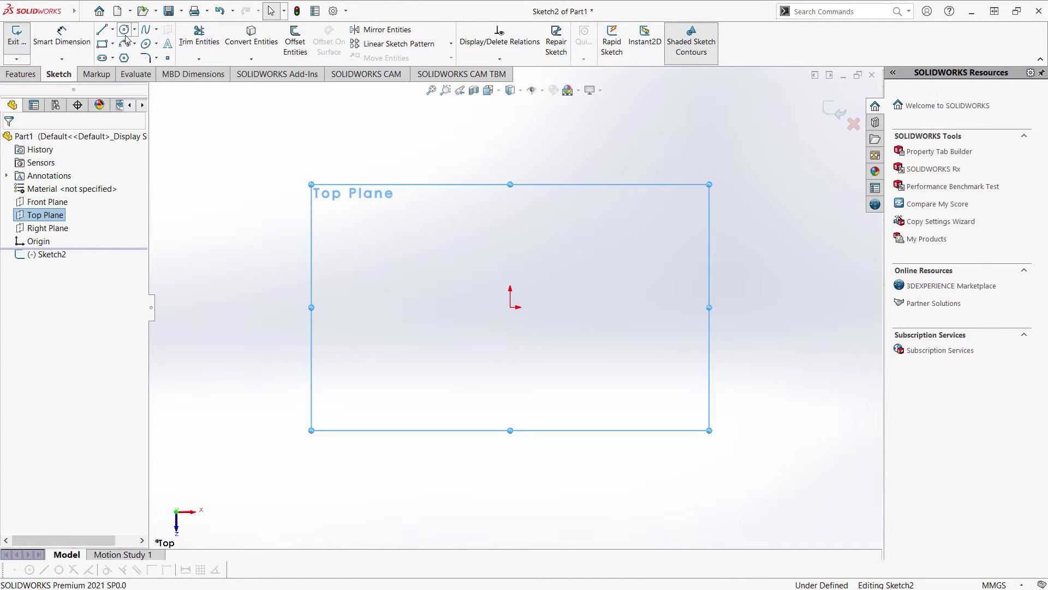
- Draw three concentric circles centred on the origin
{"action": "left_click", "coordinate": [510, 307]}
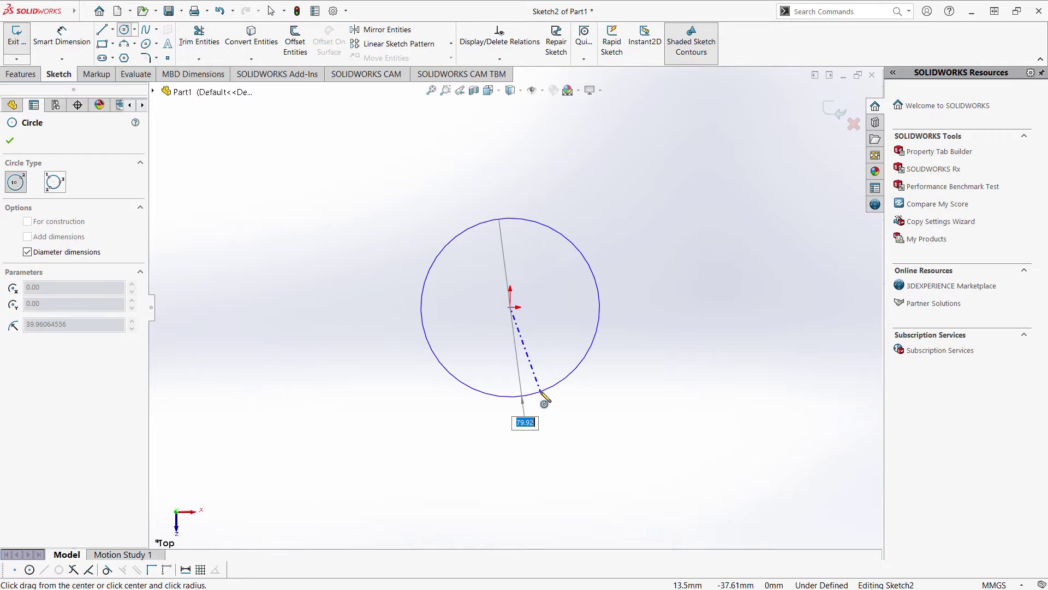
{"action": "left_click", "coordinate": [549, 406]}
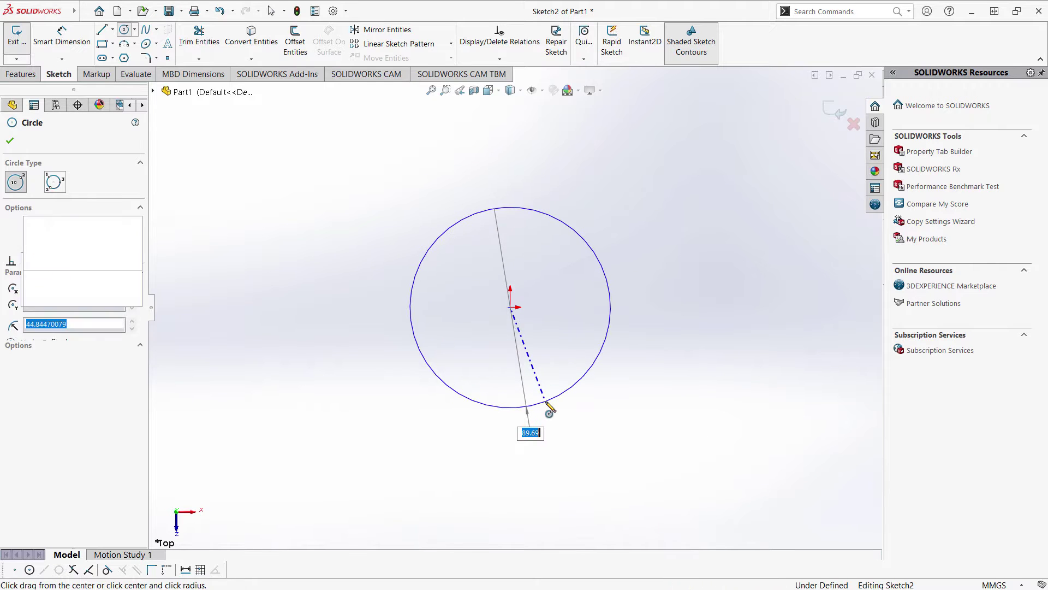
{"action": "left_click", "coordinate": [511, 307]}
{"action": "left_click", "coordinate": [529, 392]}
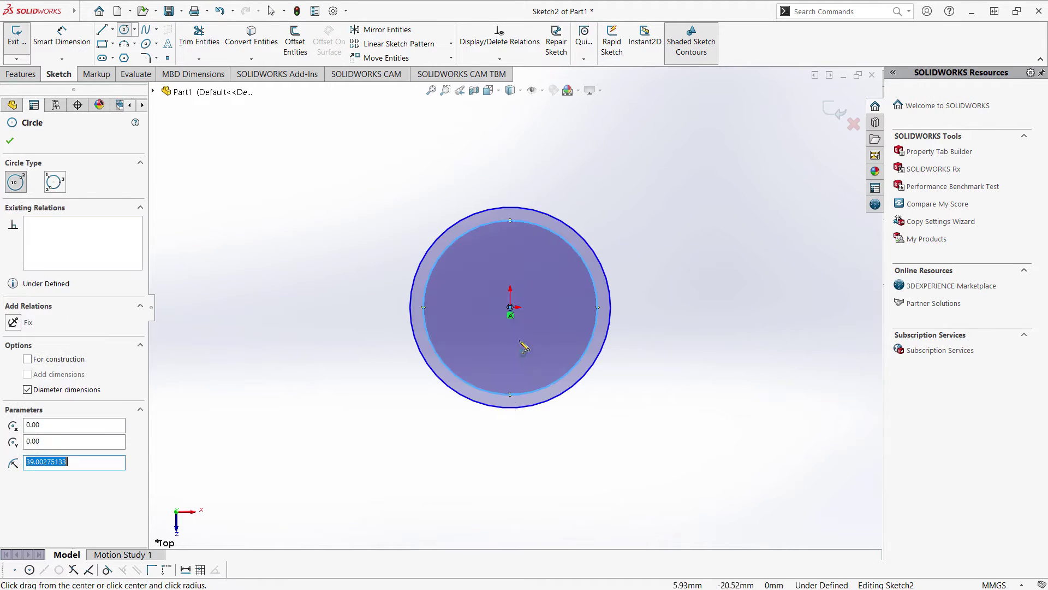
{"action": "left_click", "coordinate": [510, 308]}
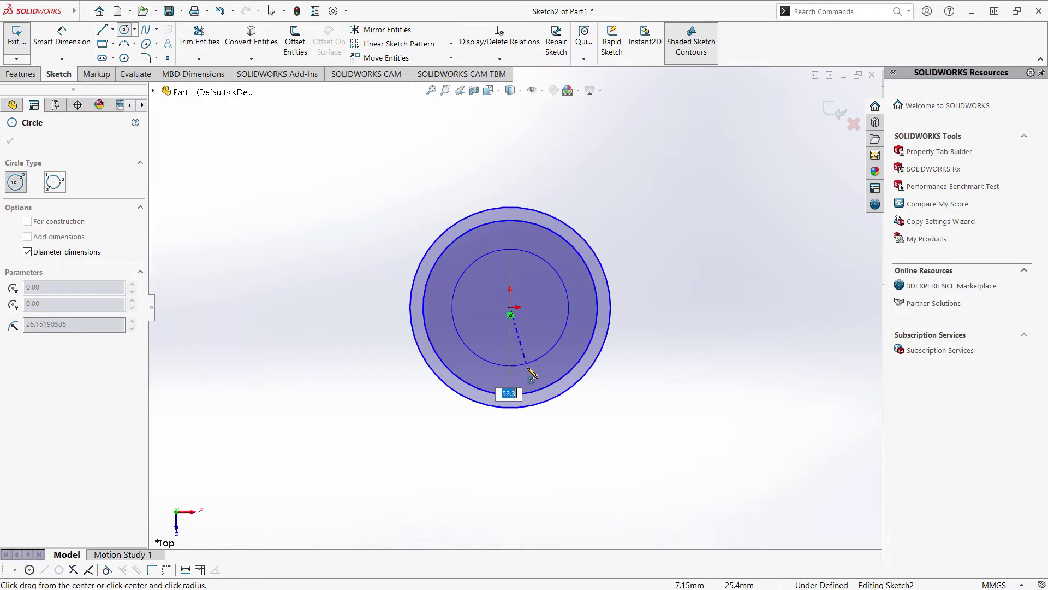
{"action": "left_click", "coordinate": [532, 374]}
{"action": "left_click", "coordinate": [512, 313]}
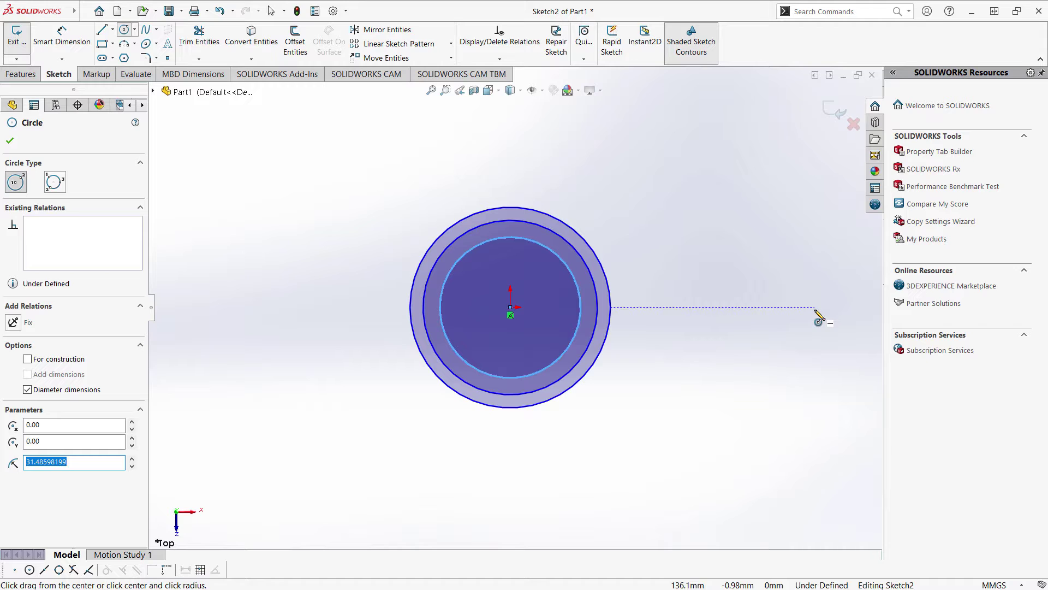
- Draw an outer and inner circle on each side, left and right of the origin
{"action": "left_click", "coordinate": [815, 308]}
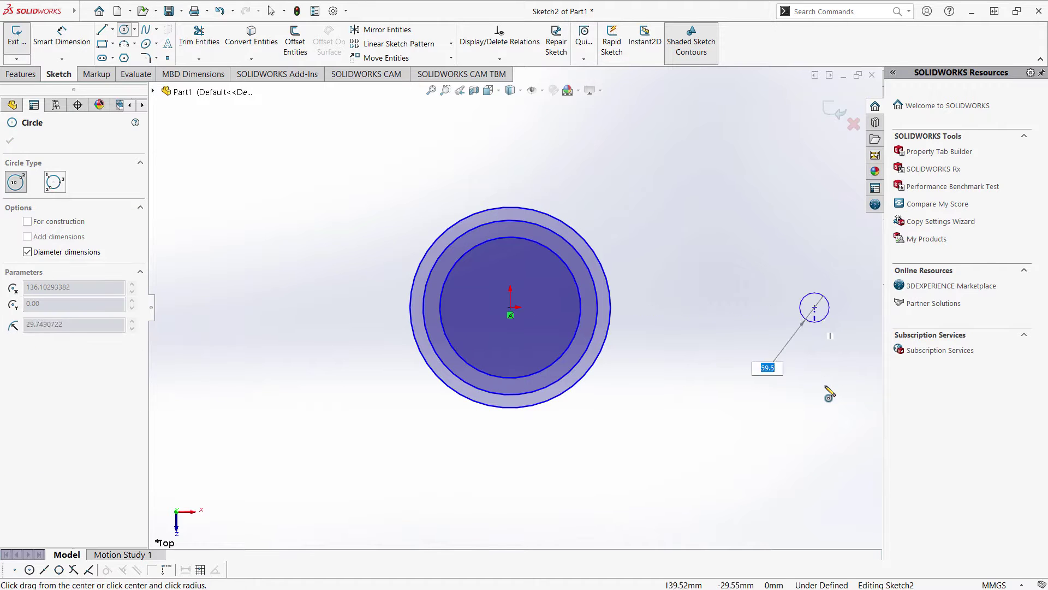
{"action": "left_click", "coordinate": [794, 370]}
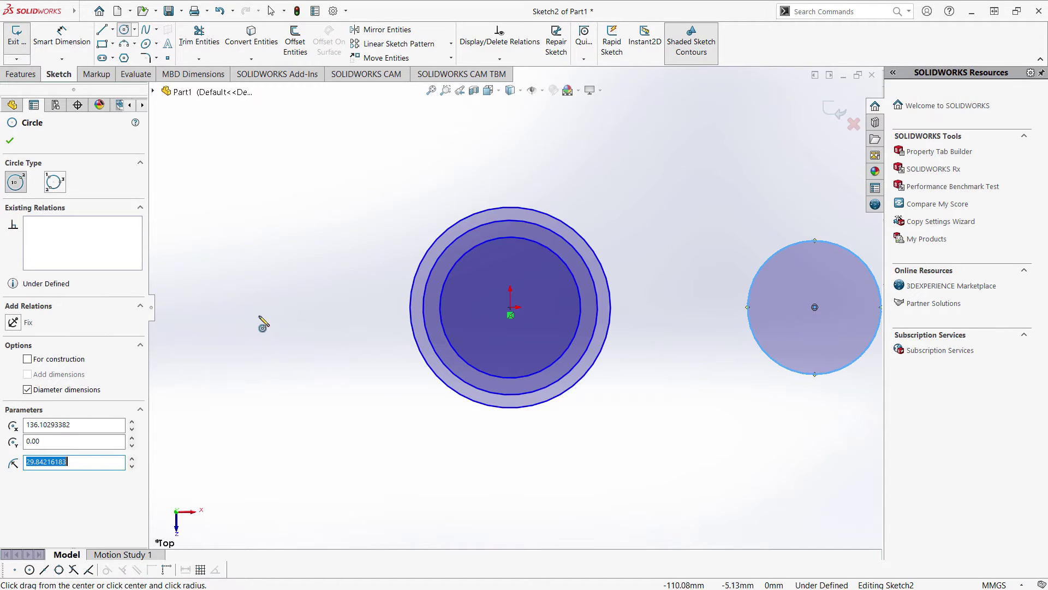
{"action": "left_click", "coordinate": [224, 308]}
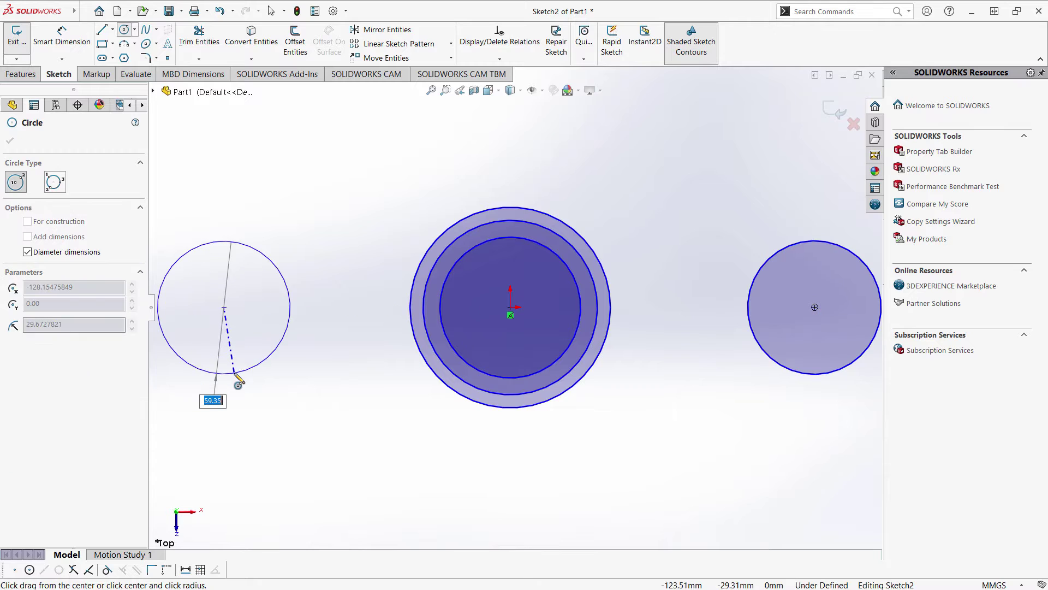
{"action": "left_click", "coordinate": [236, 372]}
{"action": "scroll", "coordinate": [451, 389], "scroll_direction": "up", "scroll_amount": 2}
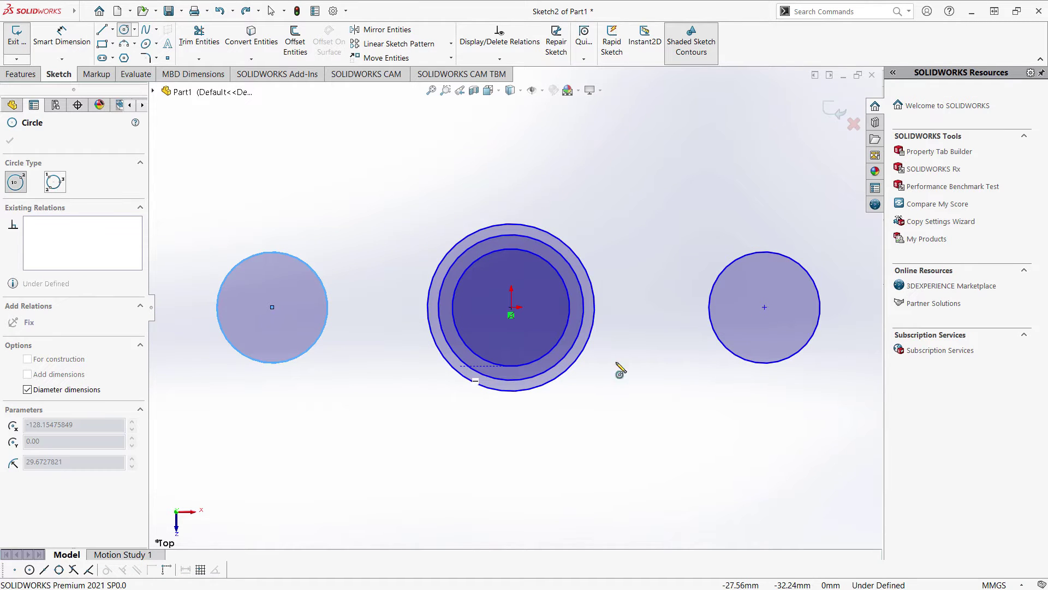
{"action": "left_click", "coordinate": [764, 307]}
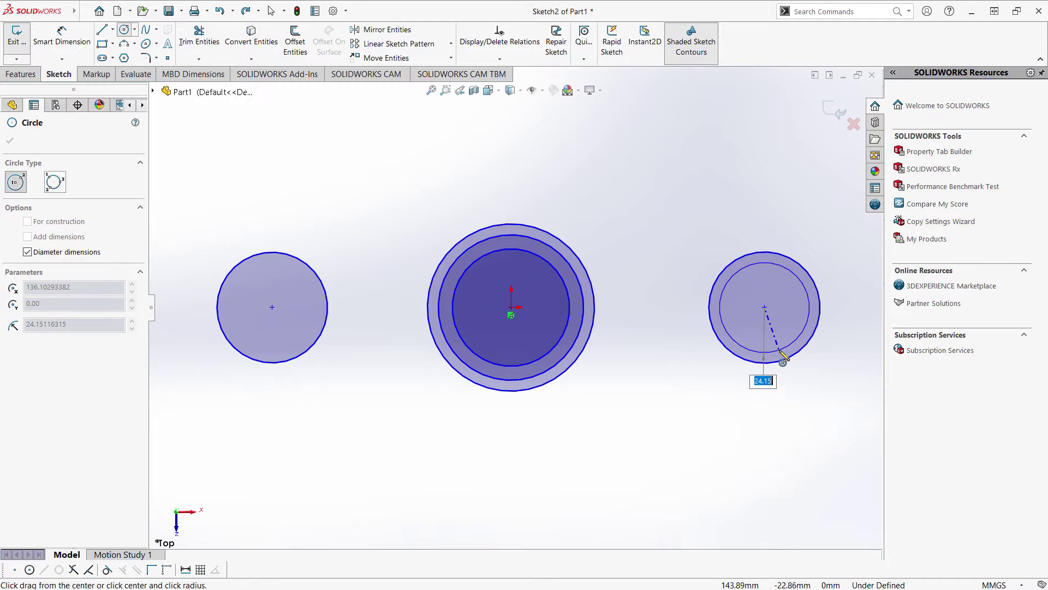
{"action": "left_click", "coordinate": [784, 364]}
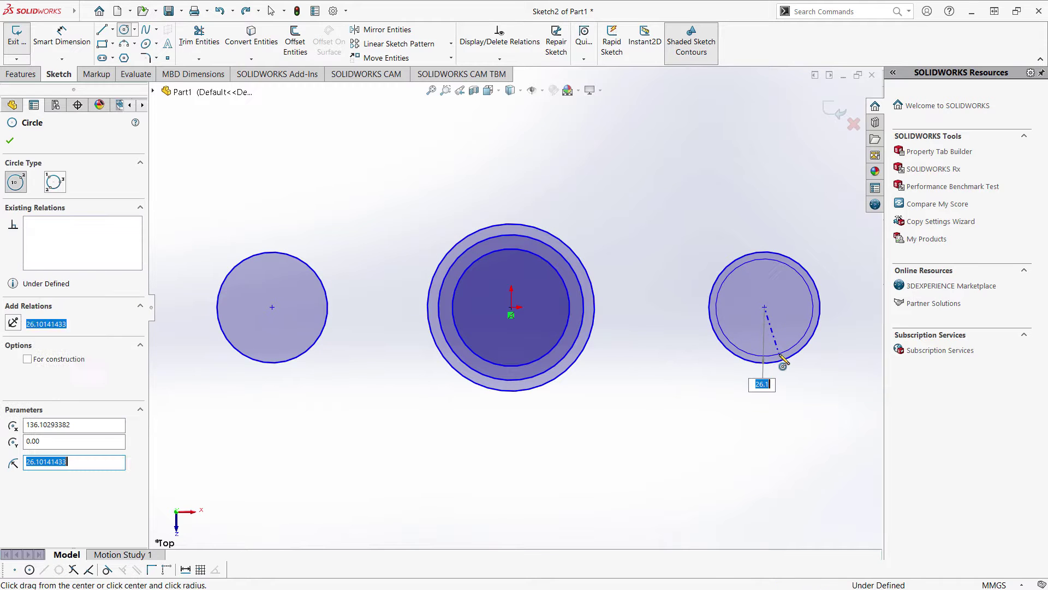
{"action": "left_click", "coordinate": [272, 306]}
{"action": "left_click", "coordinate": [276, 353]}
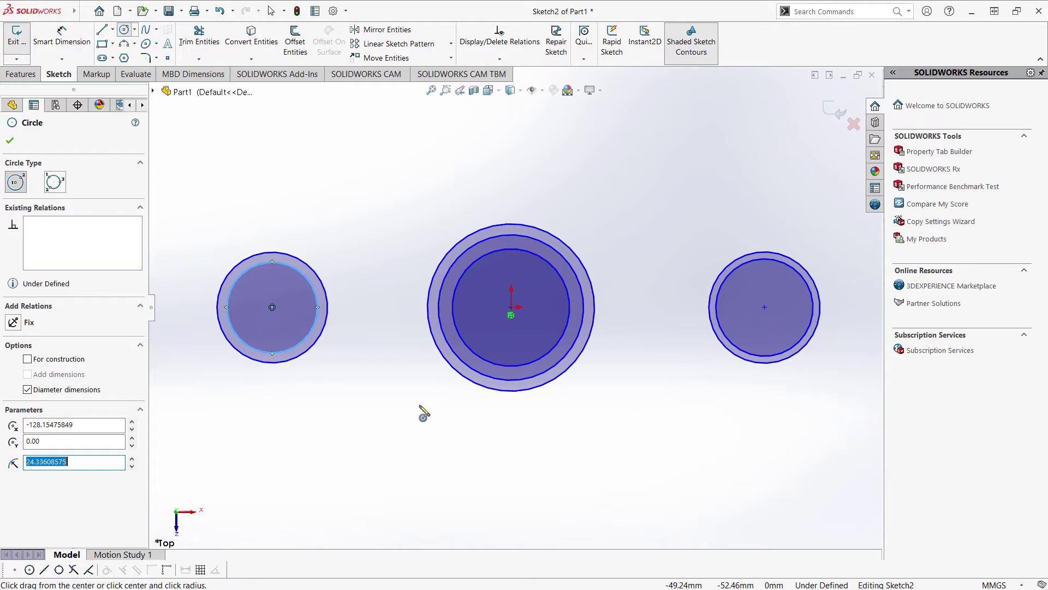
{"action": "key", "text": "Escape"}
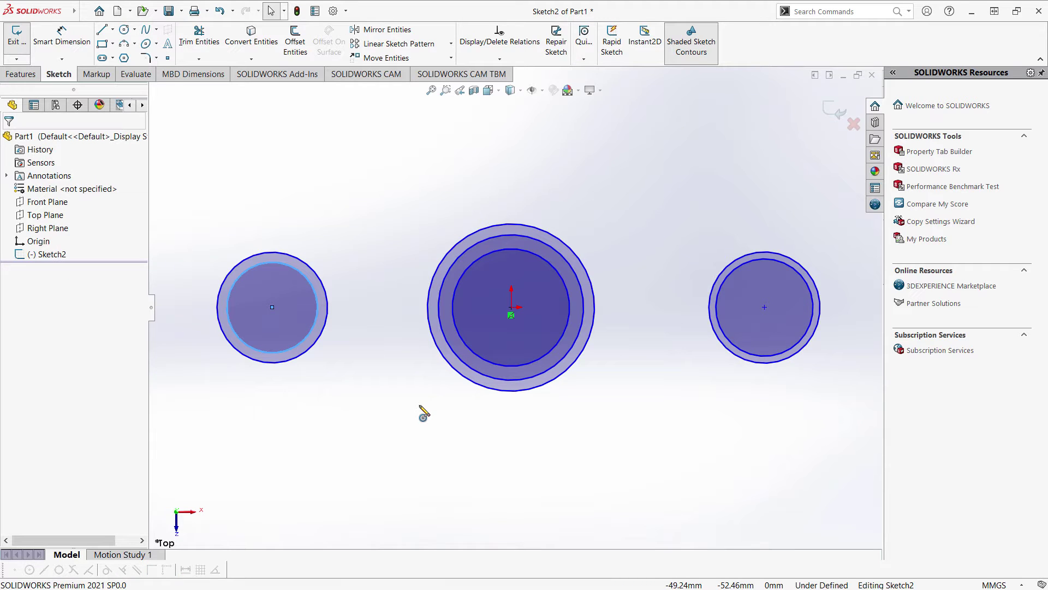
{"action": "key", "text": "s"}
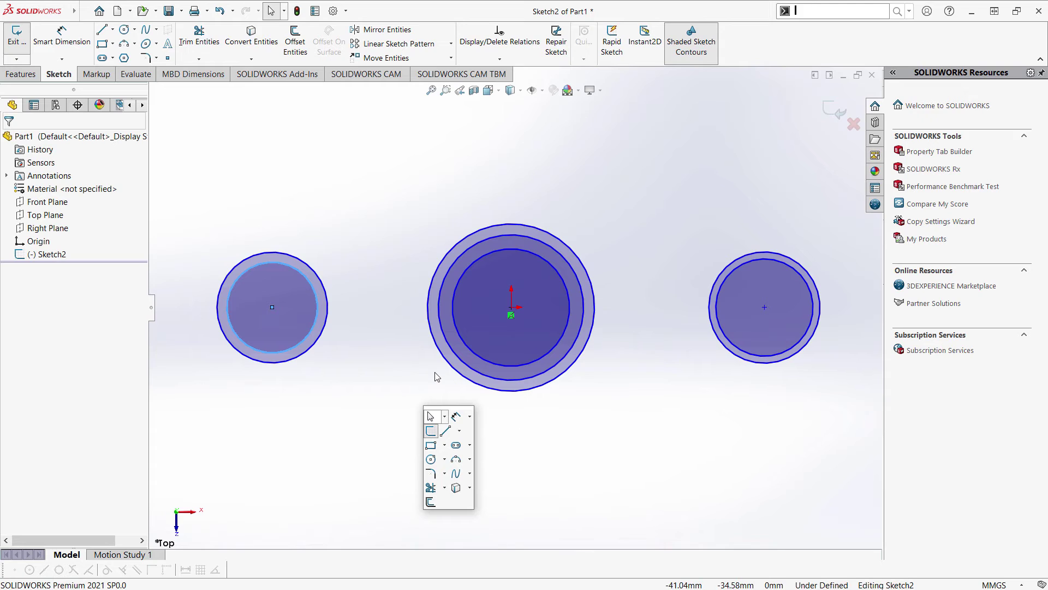
- Draw upper and lower 3-point arcs joining the left circle to the central circle
{"action": "left_click", "coordinate": [471, 462]}
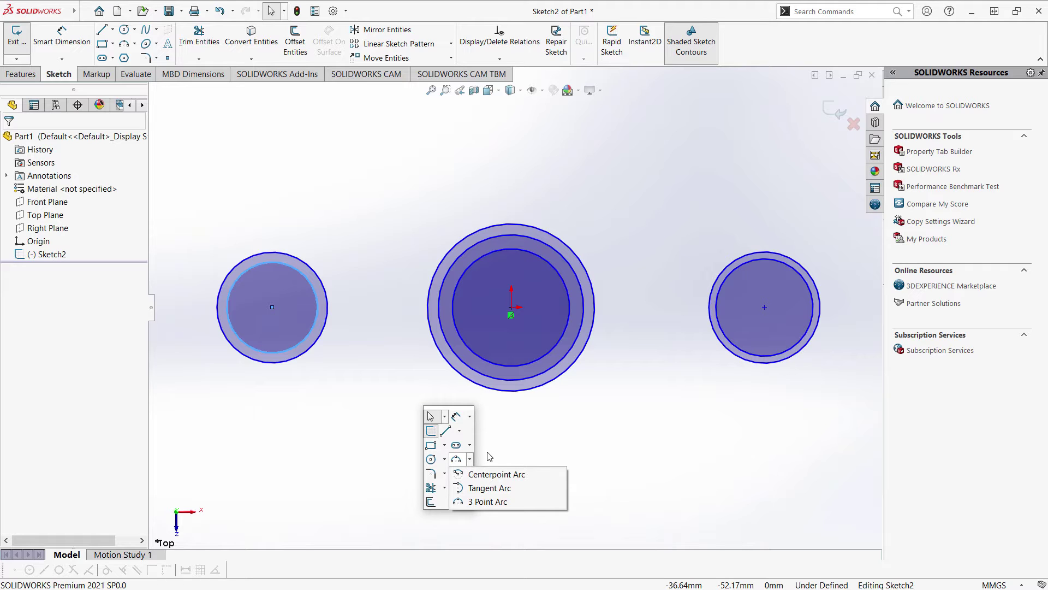
{"action": "left_click", "coordinate": [488, 501]}
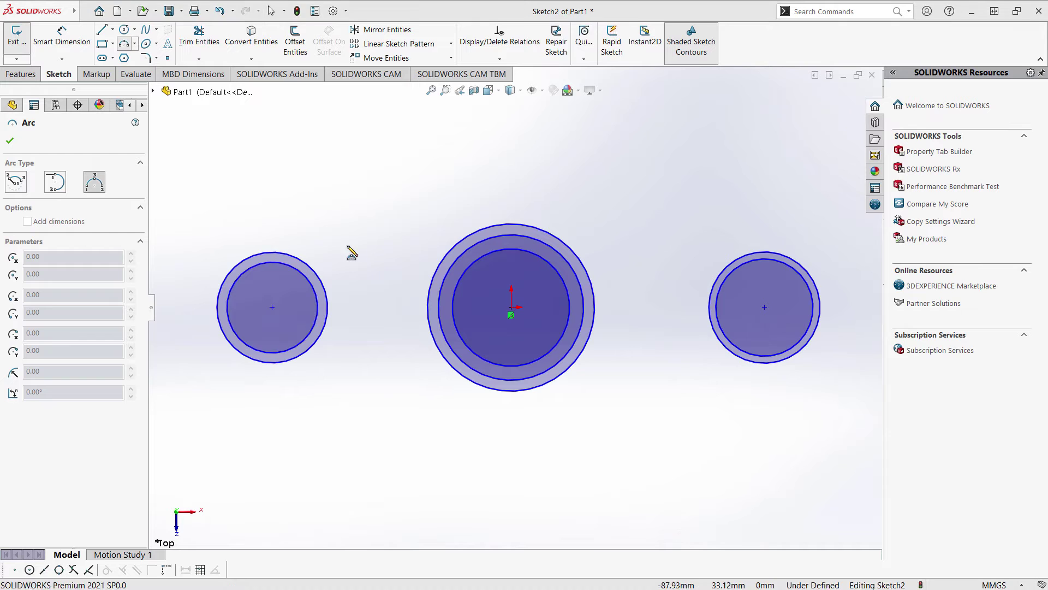
{"action": "left_click", "coordinate": [307, 264]}
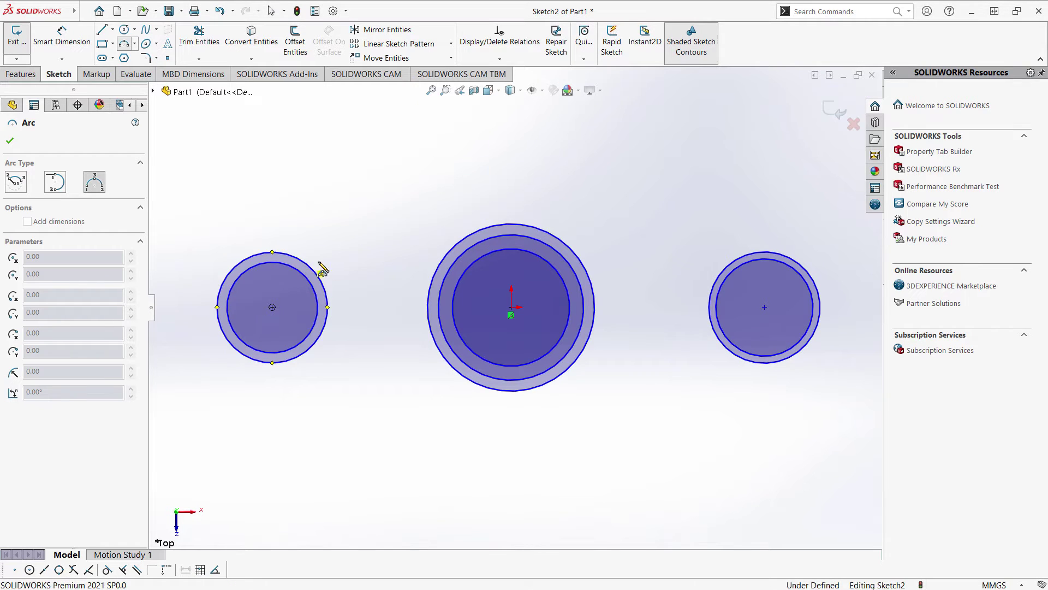
{"action": "left_click", "coordinate": [465, 240]}
{"action": "left_click", "coordinate": [363, 272]}
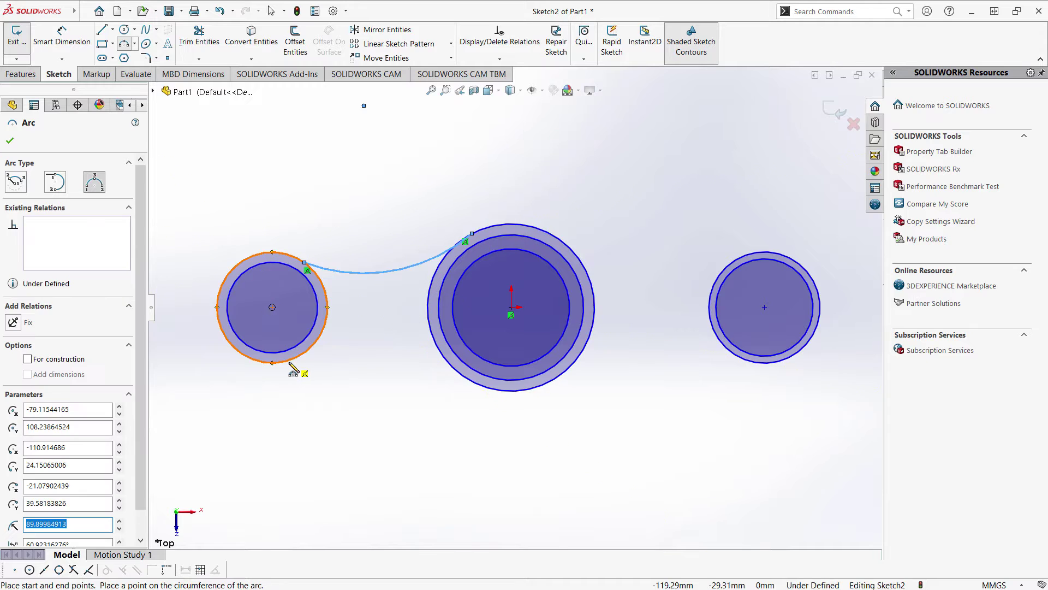
{"action": "left_click", "coordinate": [290, 364]}
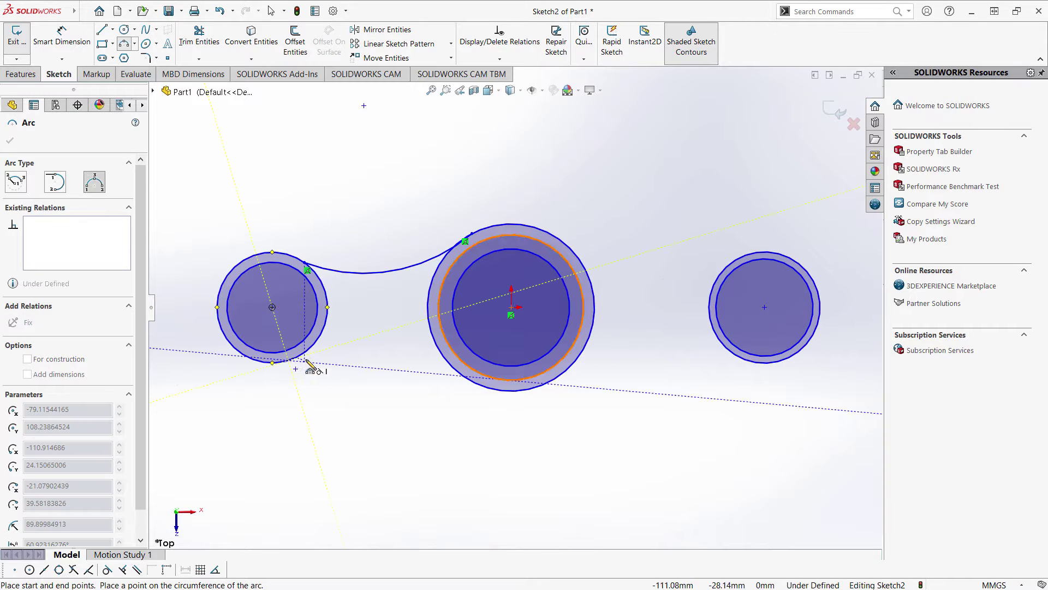
{"action": "left_click", "coordinate": [472, 381]}
{"action": "left_click", "coordinate": [393, 354]}
- Draw upper and lower arcs joining the central circle to the right circle
{"action": "left_click", "coordinate": [539, 231]}
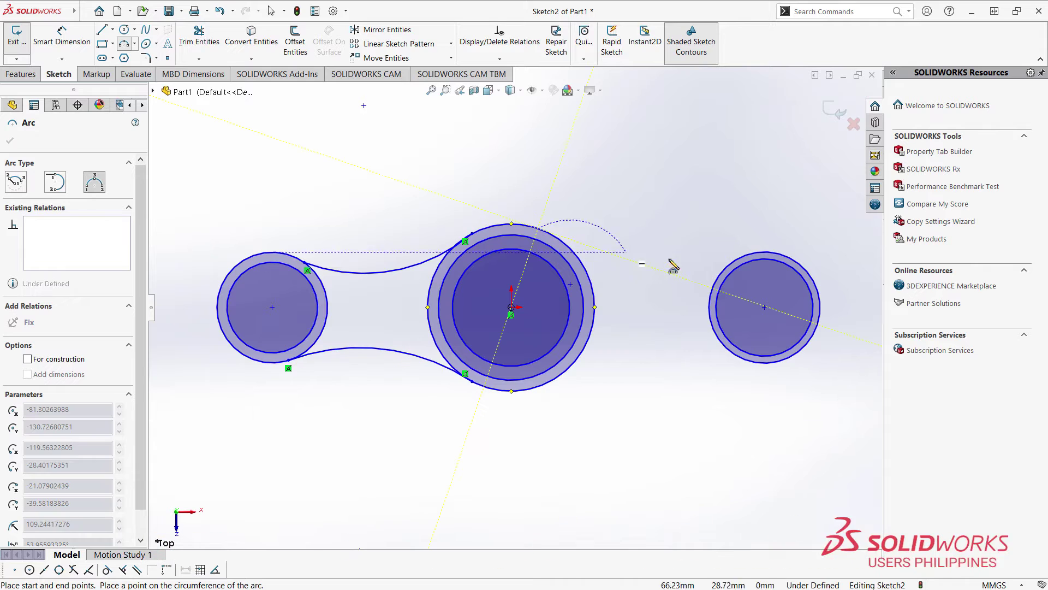
{"action": "left_click", "coordinate": [744, 249]}
{"action": "left_click", "coordinate": [639, 256]}
{"action": "left_click", "coordinate": [539, 387]}
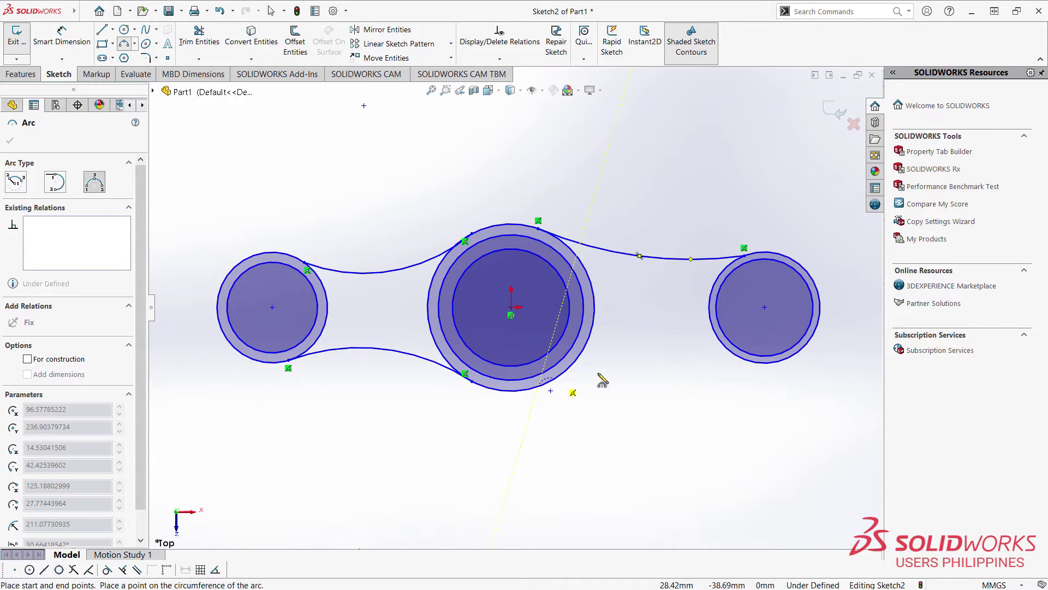
{"action": "left_click", "coordinate": [744, 359]}
{"action": "left_click", "coordinate": [684, 363]}
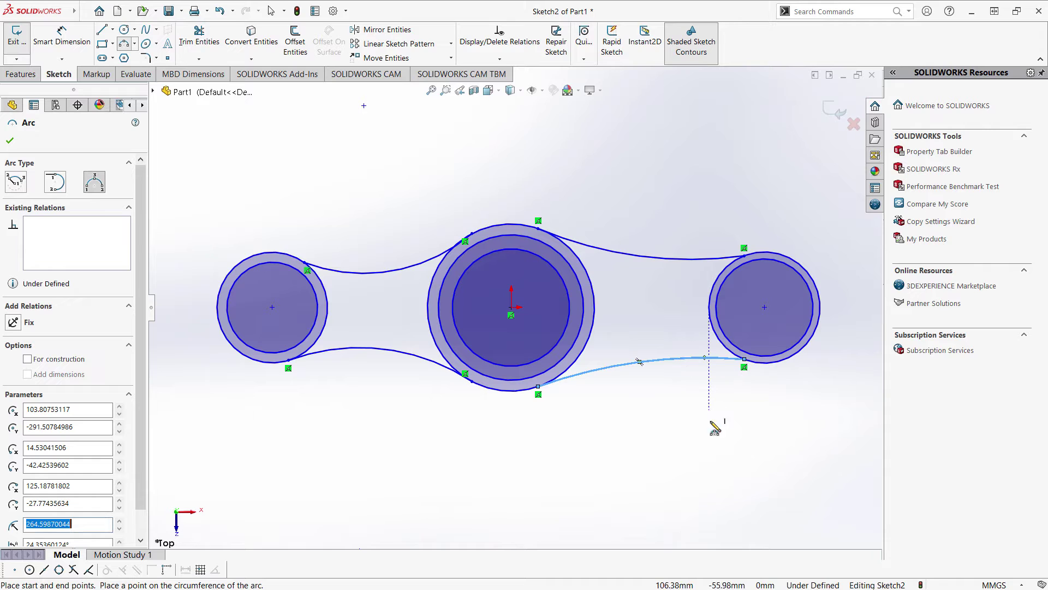
{"action": "key", "text": "Escape"}
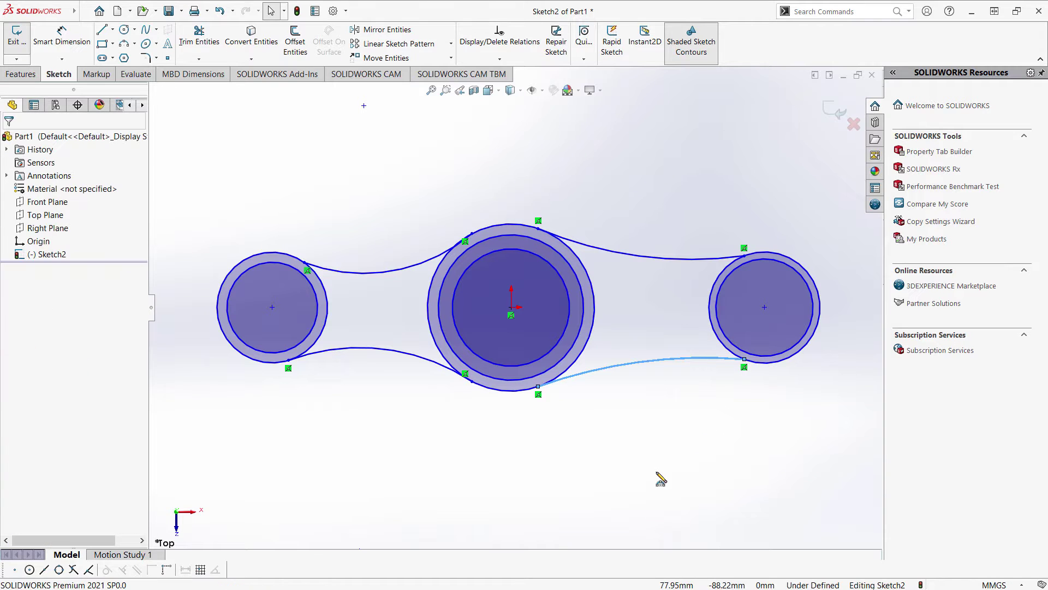
- Dimension the upper-left connecting arc to radius 100
{"action": "left_click", "coordinate": [62, 38]}
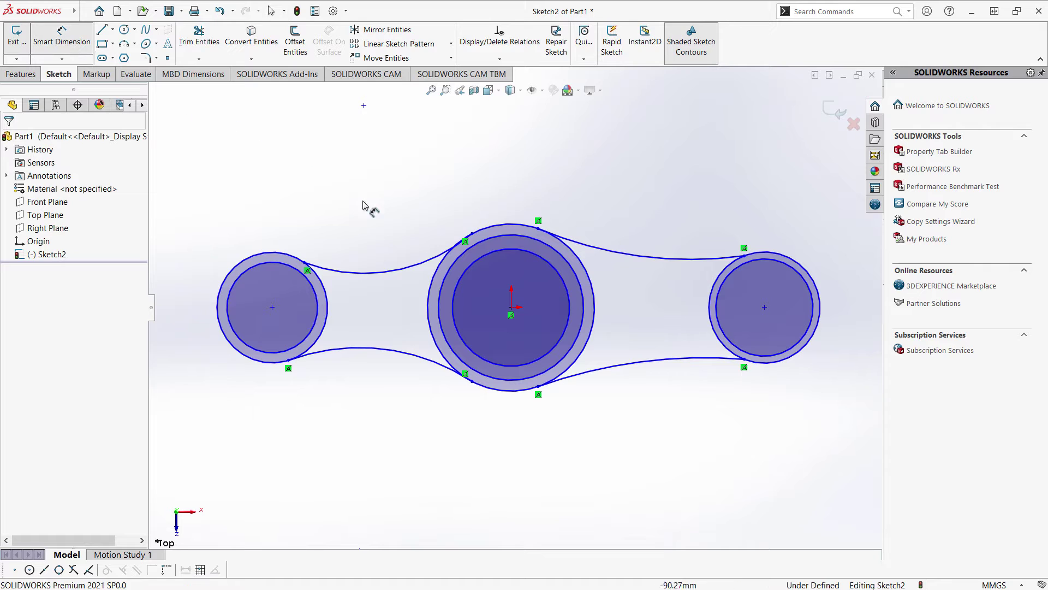
{"action": "left_click", "coordinate": [392, 270]}
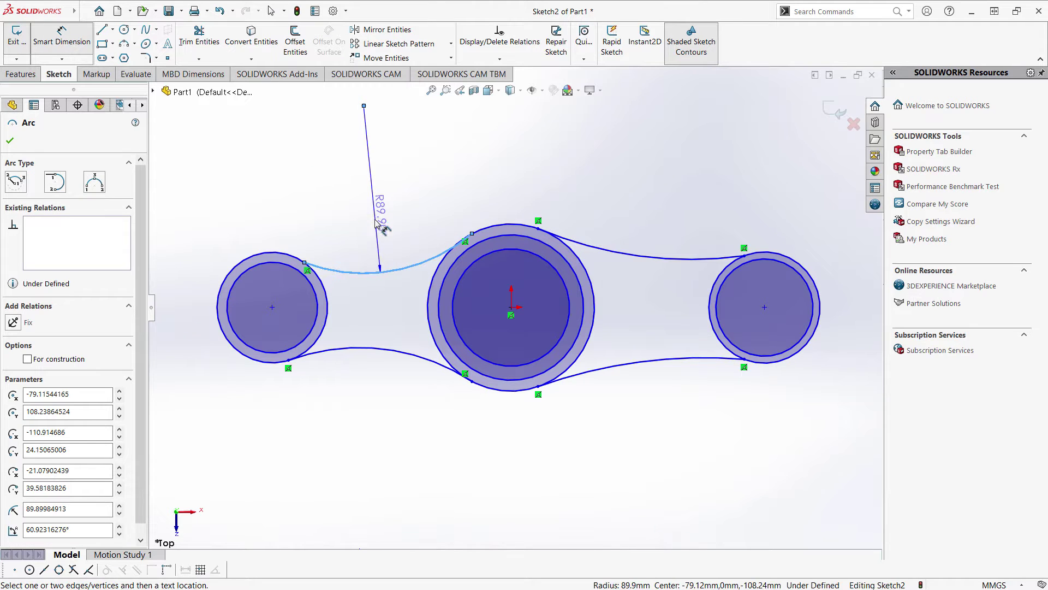
{"action": "left_click", "coordinate": [377, 219]}
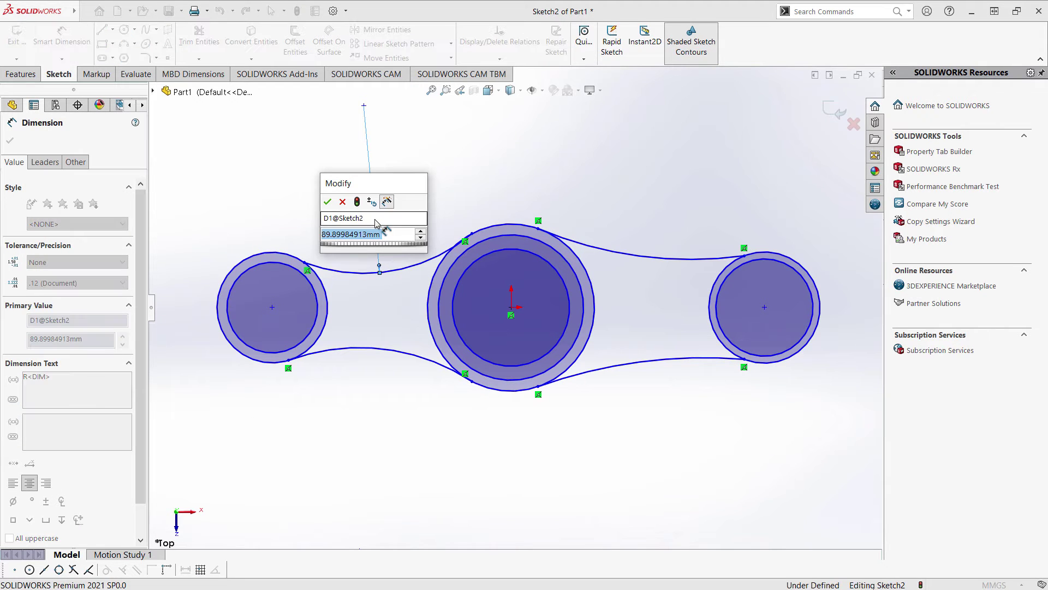
{"action": "type", "text": "100"}
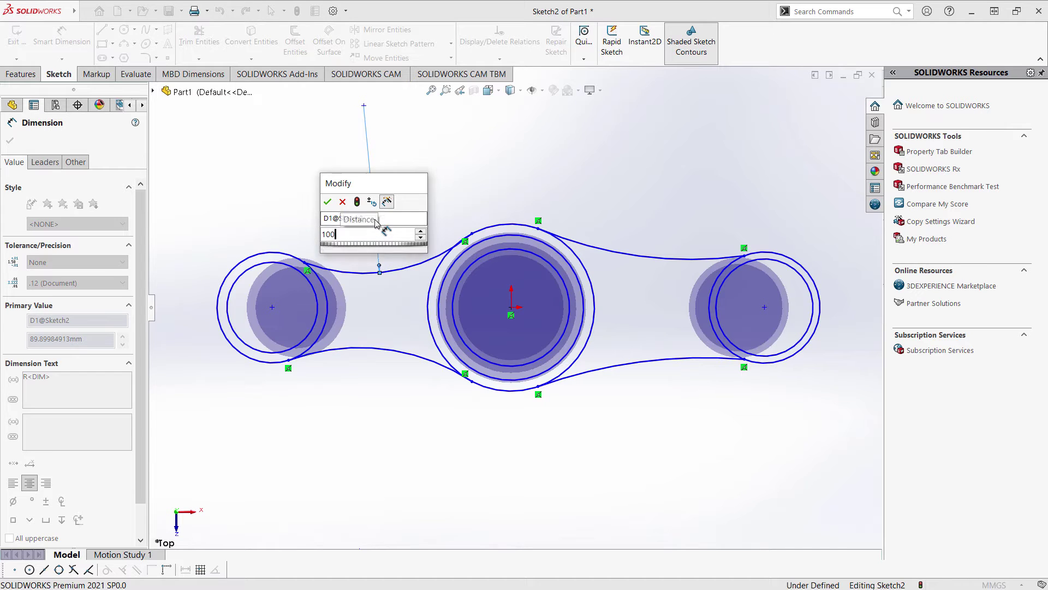
{"action": "key", "text": "Return"}
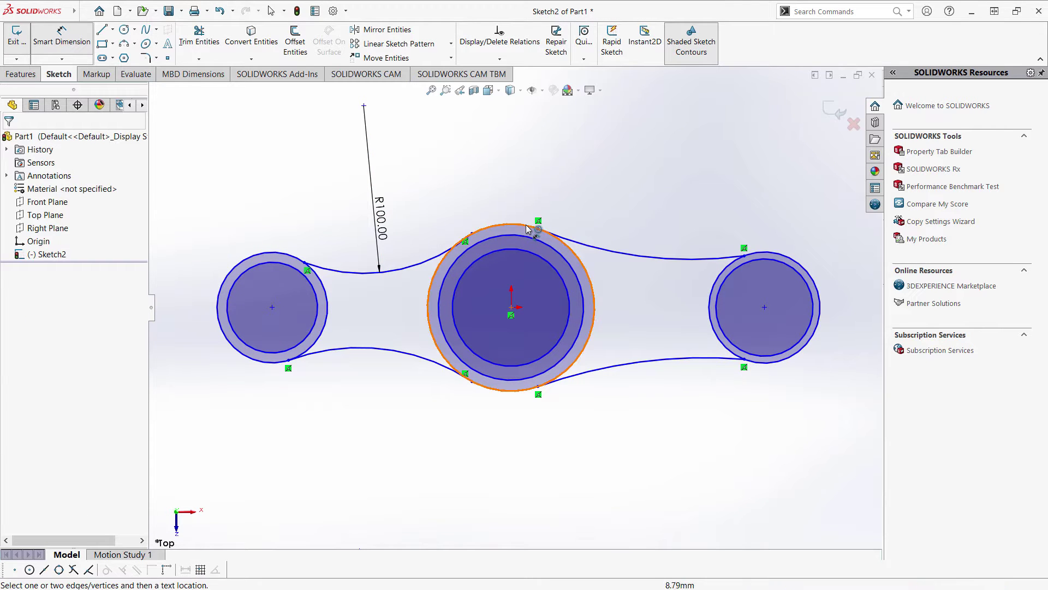
- Dimension the central circles to Ø150, Ø120 and Ø100
{"action": "left_click", "coordinate": [528, 228]}
{"action": "left_click", "coordinate": [609, 200]}
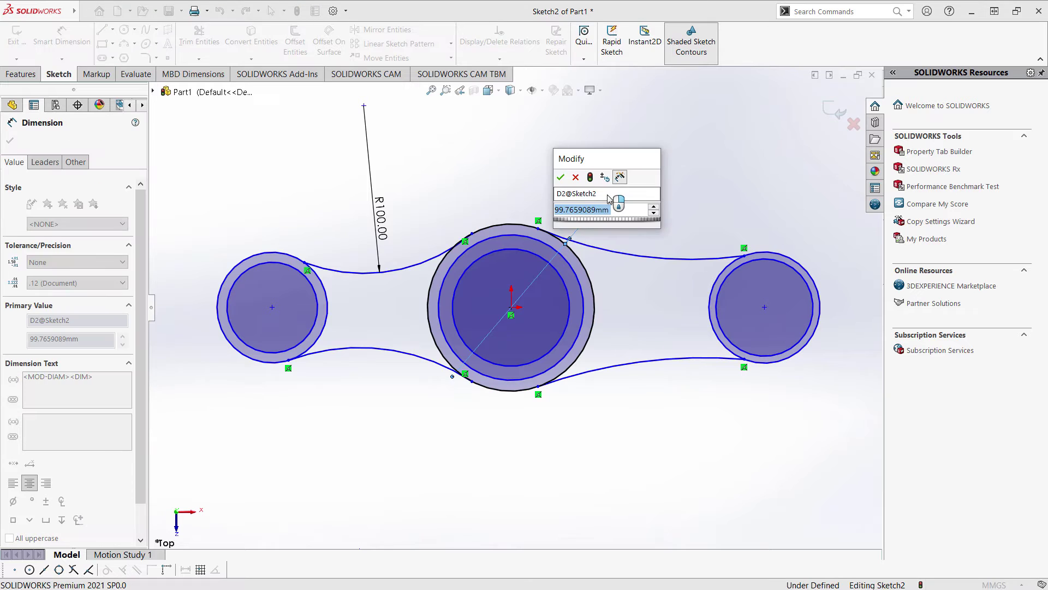
{"action": "type", "text": "150"}
{"action": "key", "text": "Return"}
{"action": "left_click", "coordinate": [574, 270]}
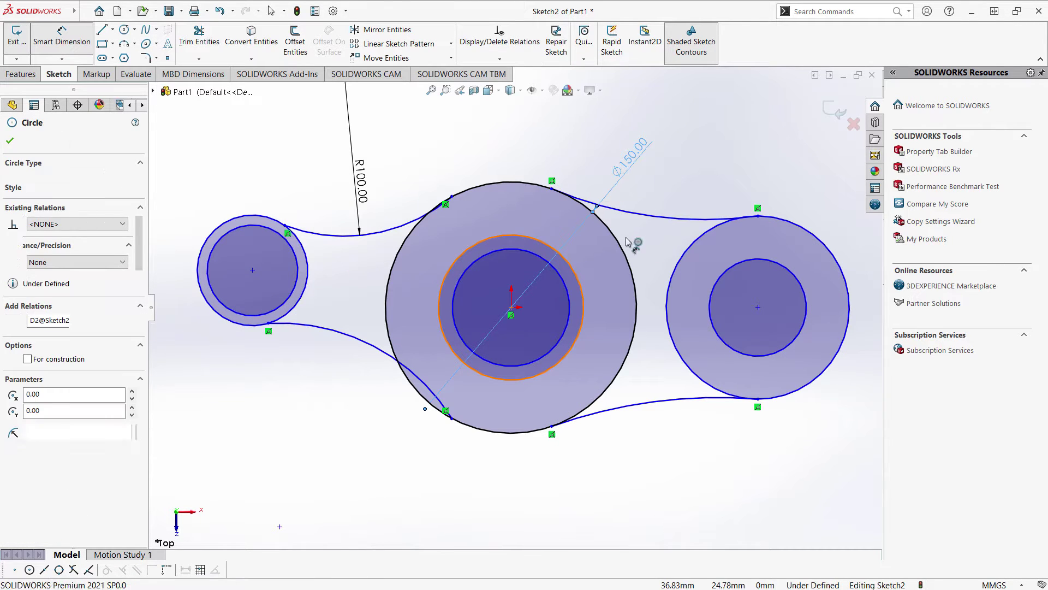
{"action": "left_click", "coordinate": [658, 200]}
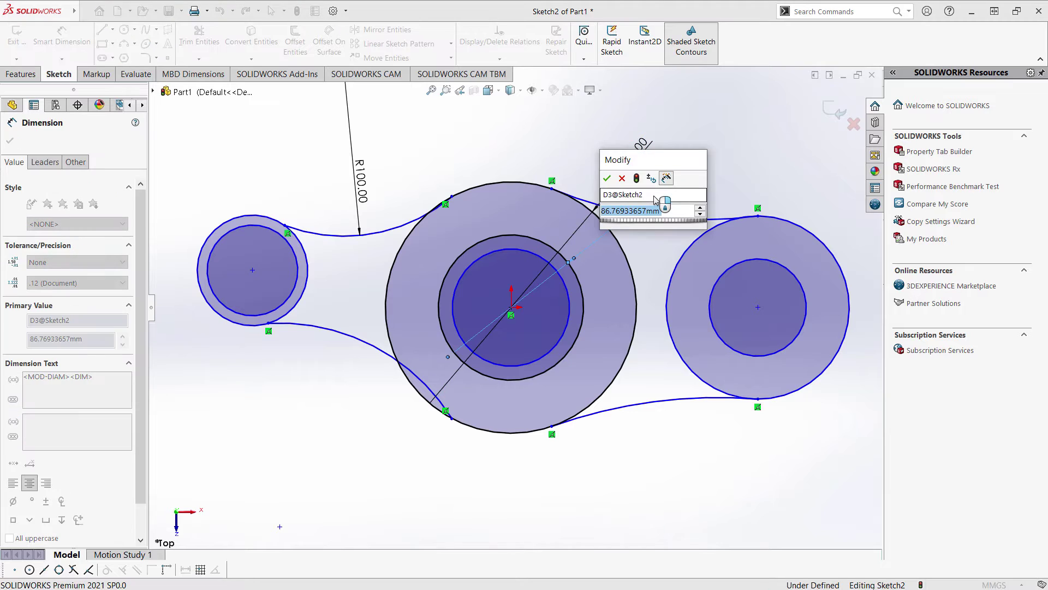
{"action": "type", "text": "120"}
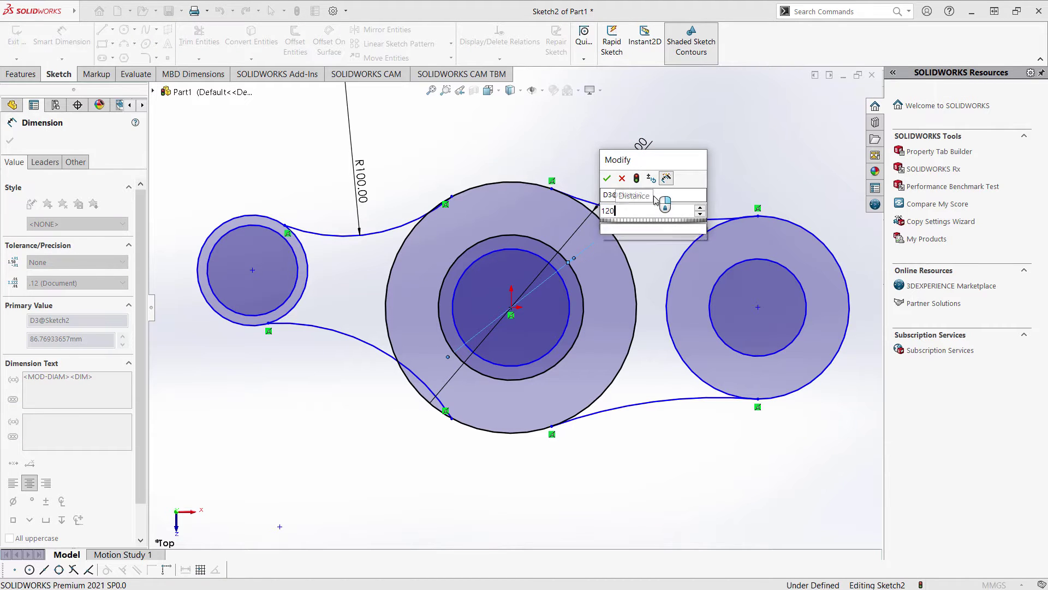
{"action": "key", "text": "Return"}
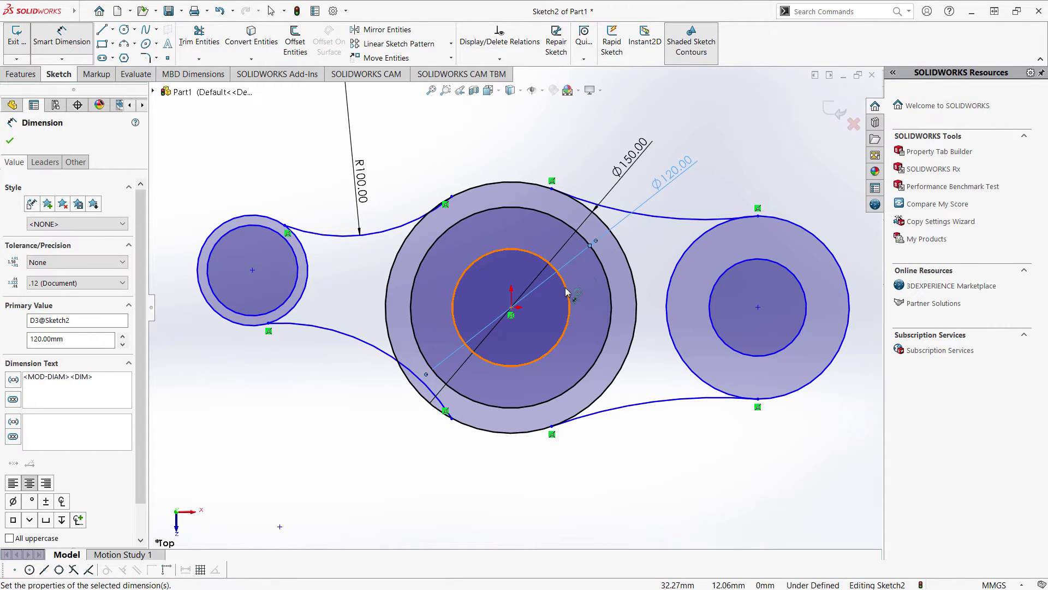
{"action": "left_click", "coordinate": [568, 291]}
{"action": "left_click", "coordinate": [657, 244]}
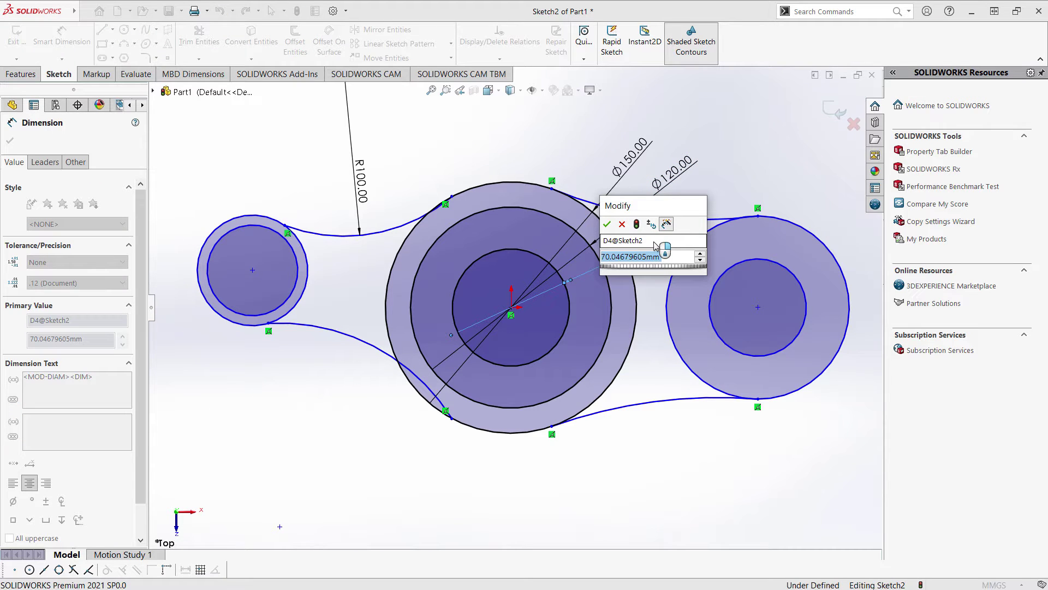
{"action": "type", "text": "100"}
{"action": "key", "text": "Return"}
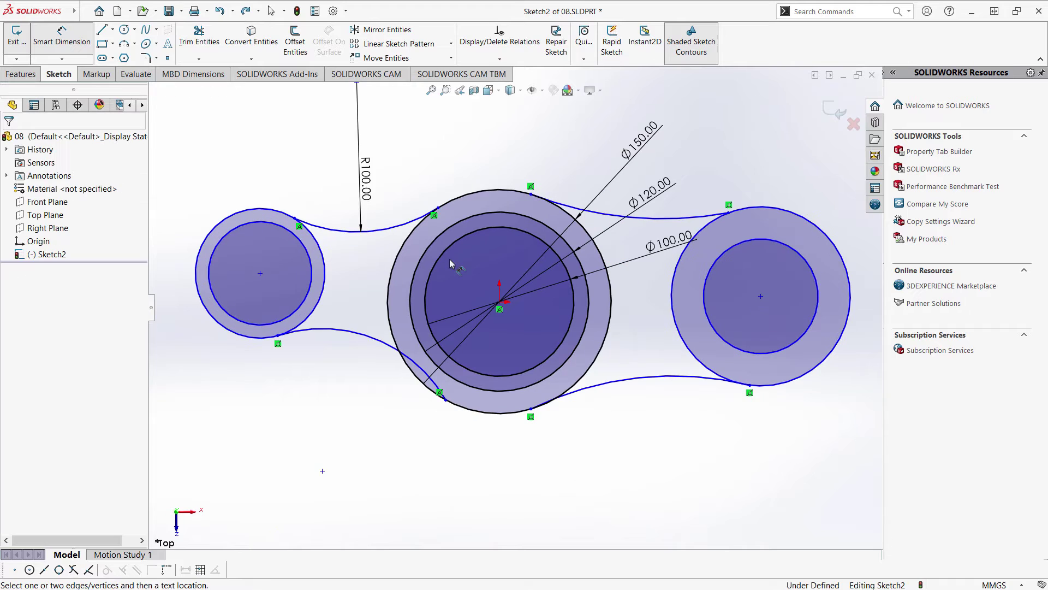
- Dimension the left outer and inner circles to Ø80 and Ø50
{"action": "left_click", "coordinate": [304, 225]}
{"action": "left_click", "coordinate": [322, 185]}
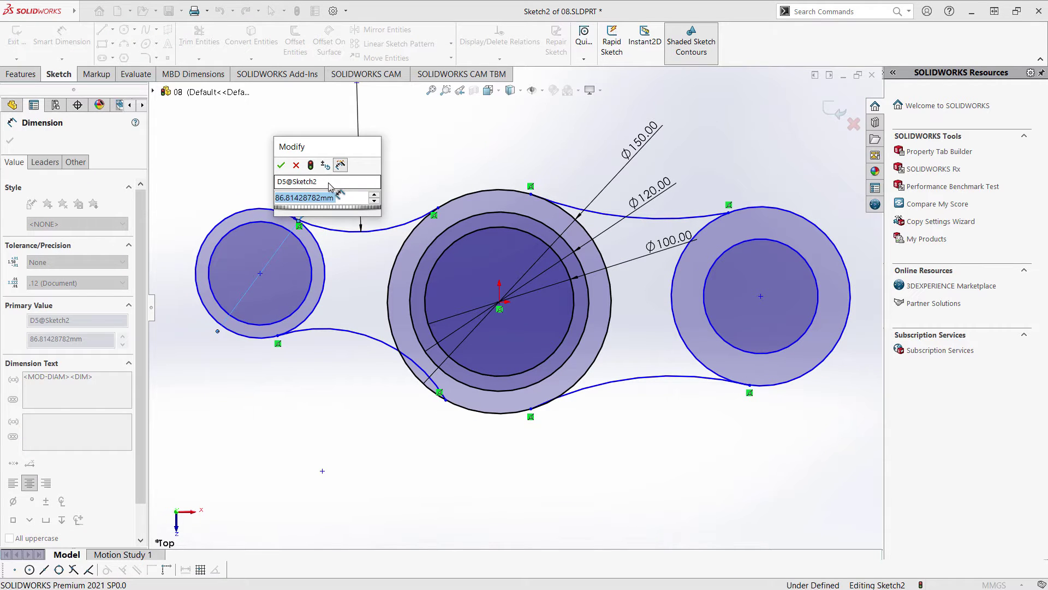
{"action": "type", "text": "80"}
{"action": "key", "text": "Return"}
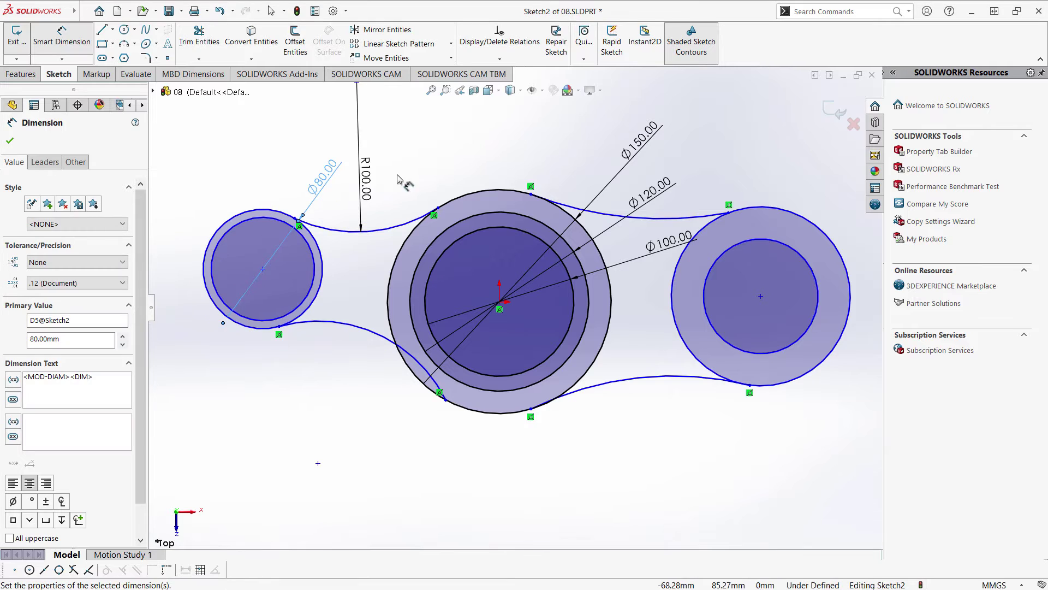
{"action": "left_click", "coordinate": [306, 238]}
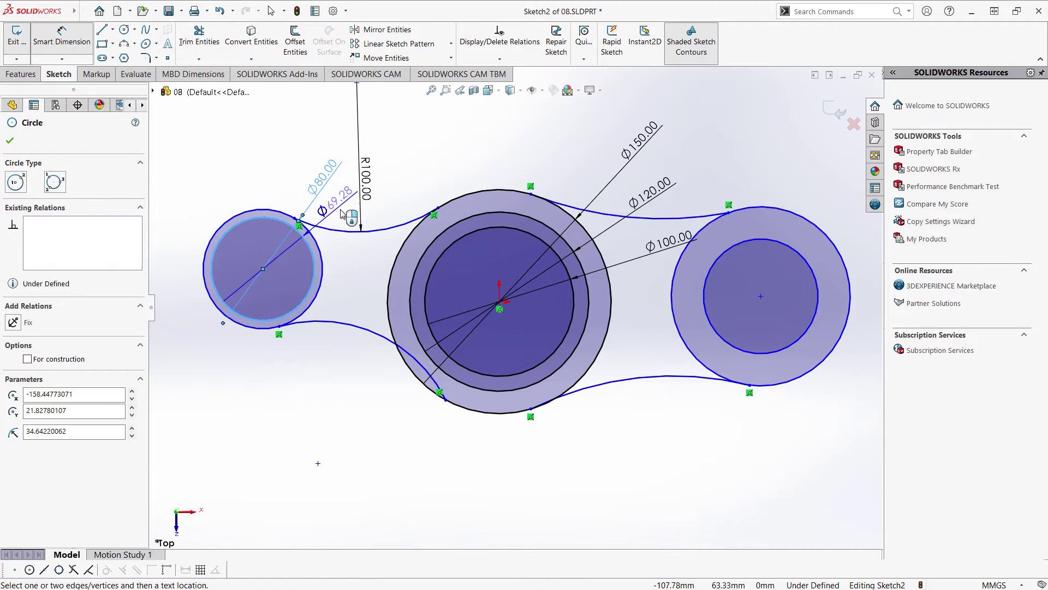
{"action": "left_click", "coordinate": [343, 215]}
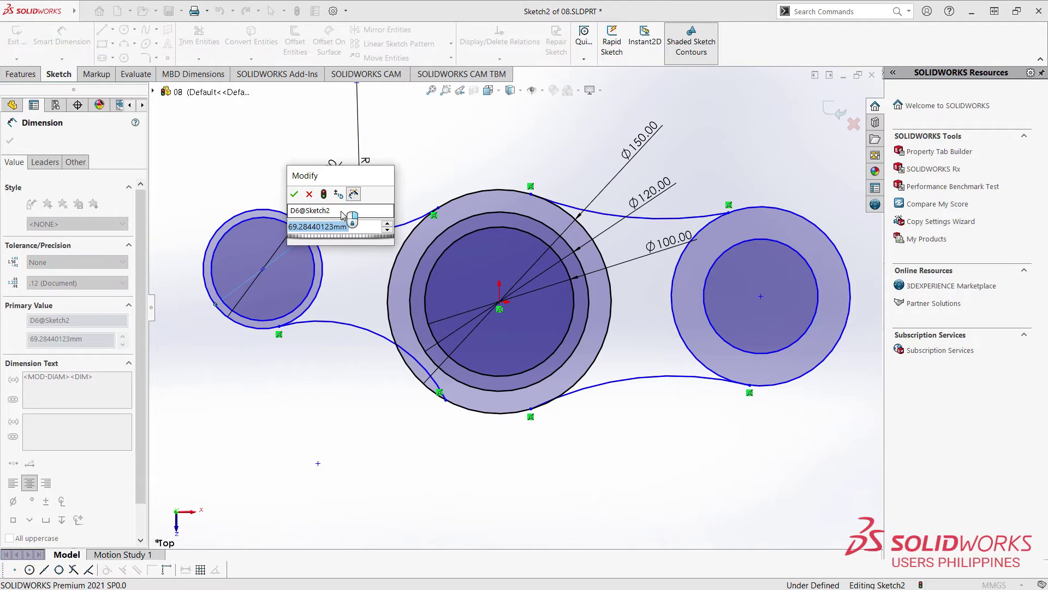
{"action": "type", "text": "50"}
{"action": "key", "text": "Return"}
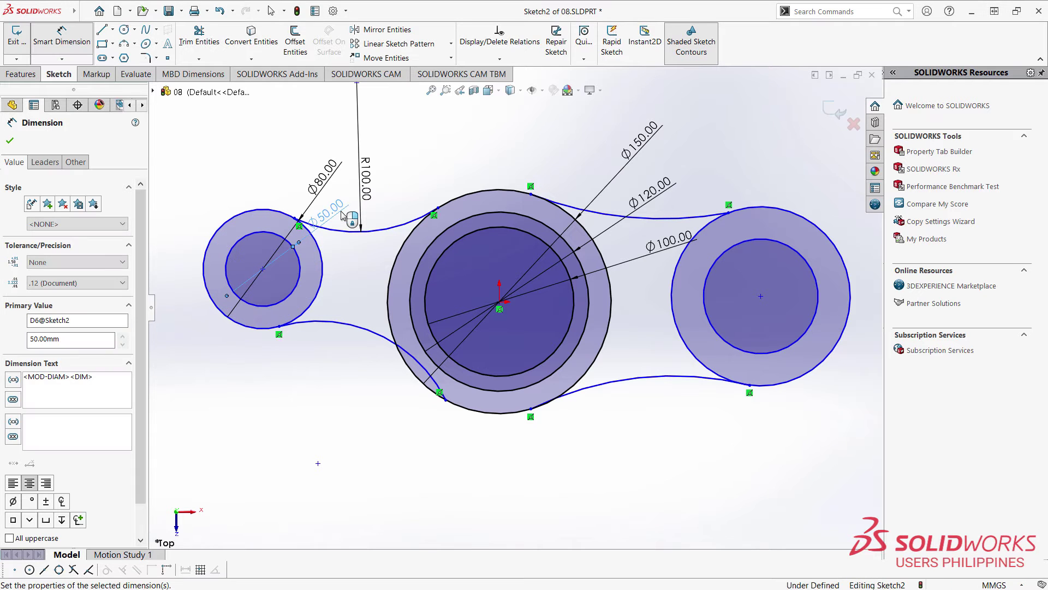
{"action": "key", "text": "Escape"}
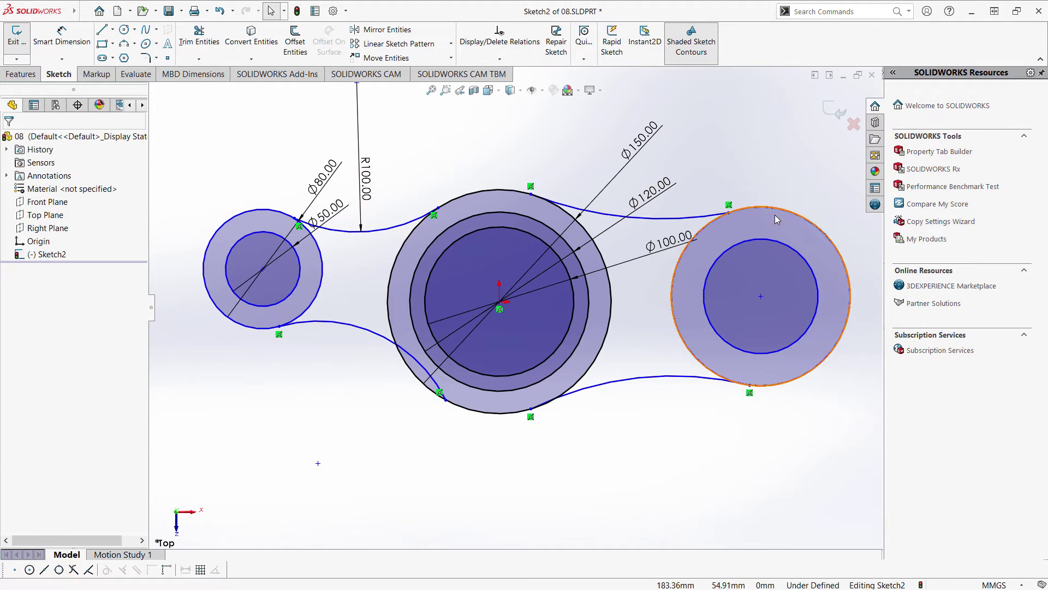
{"action": "left_click", "coordinate": [779, 250]}
- Add Equal relations between the left and right outer circles, then the inner circles
{"action": "key", "text": "Escape"}
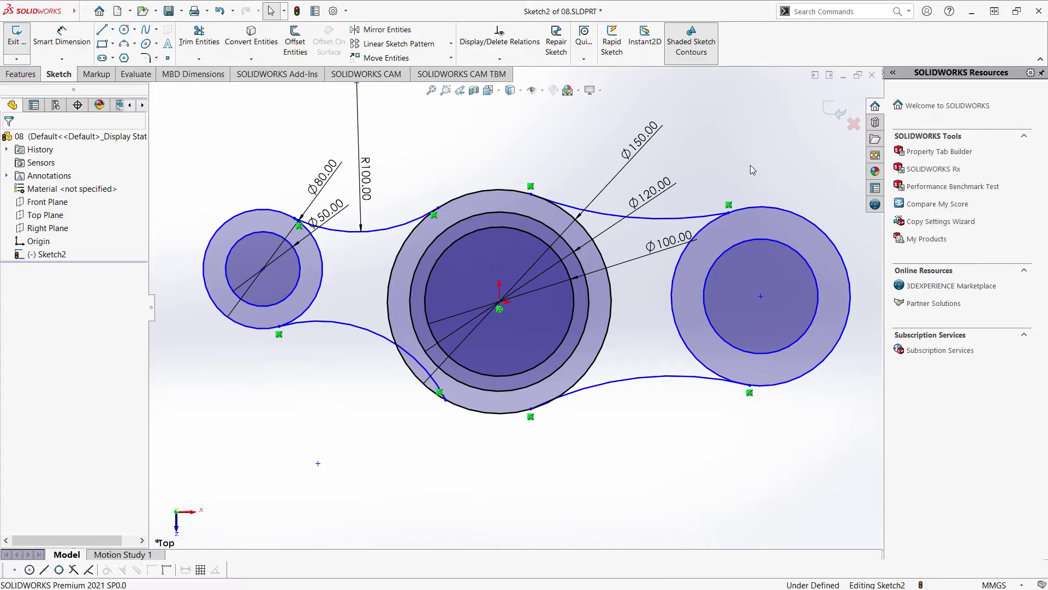
{"action": "left_click", "coordinate": [325, 269]}
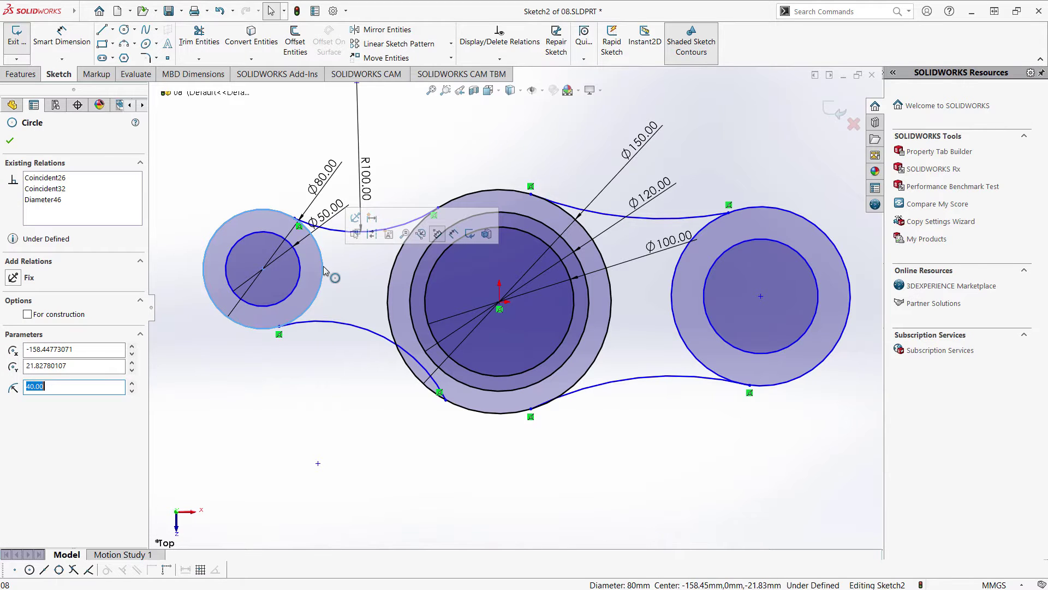
{"action": "left_click", "coordinate": [833, 236], "text": "ctrl"}
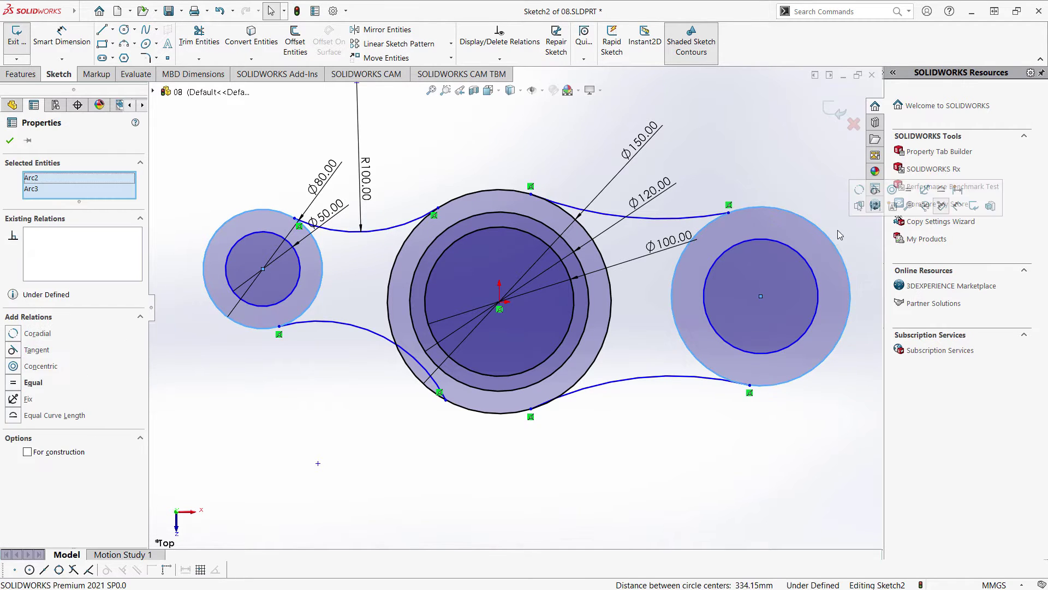
{"action": "left_click", "coordinate": [902, 198]}
{"action": "left_click", "coordinate": [335, 259]}
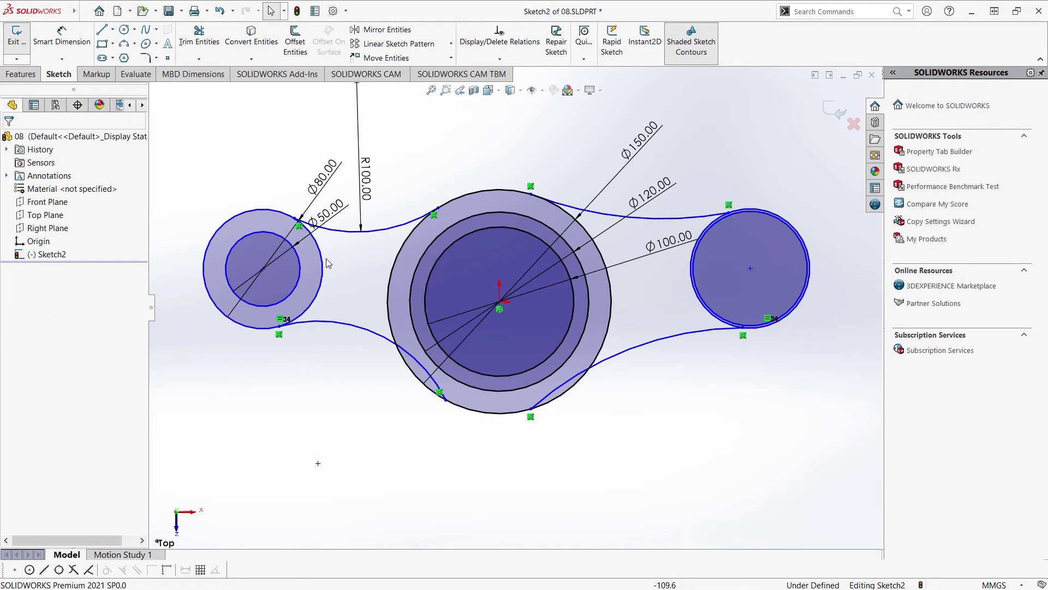
{"action": "left_click", "coordinate": [299, 259]}
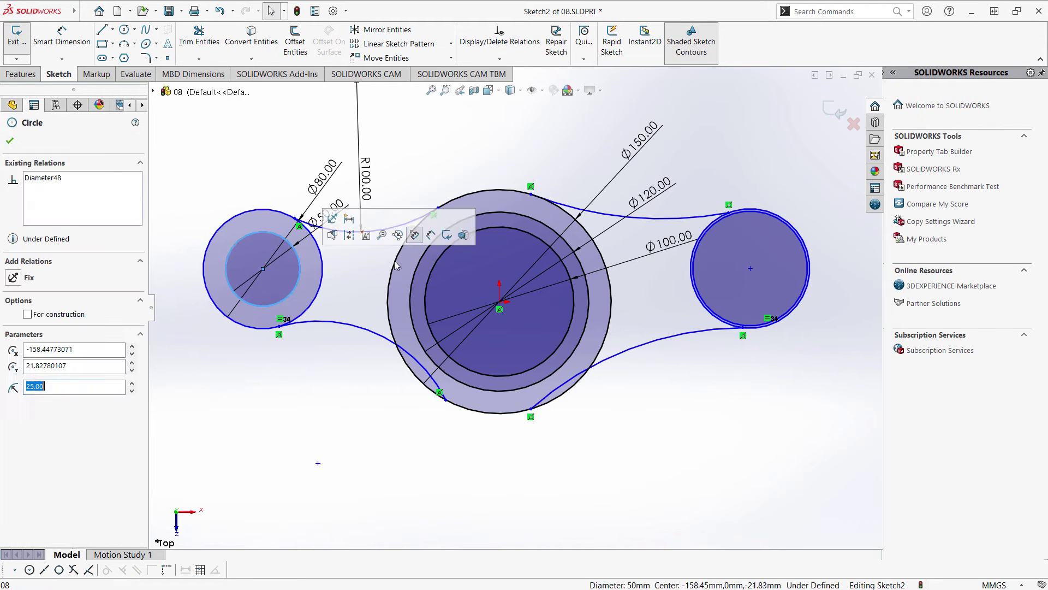
{"action": "left_click", "coordinate": [718, 228], "text": "ctrl"}
{"action": "left_click", "coordinate": [787, 193]}
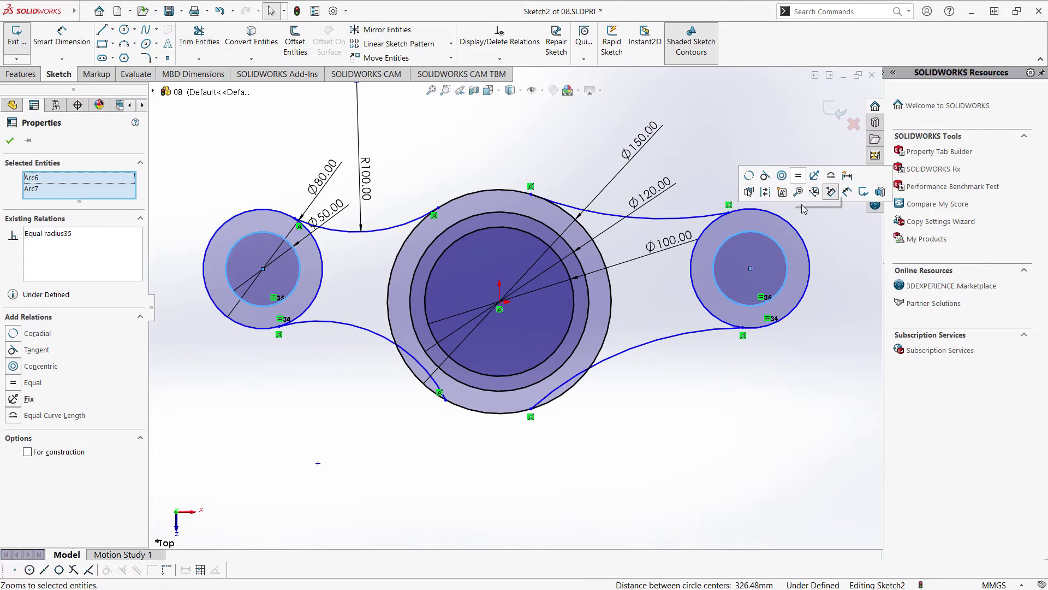
{"action": "left_click", "coordinate": [829, 419]}
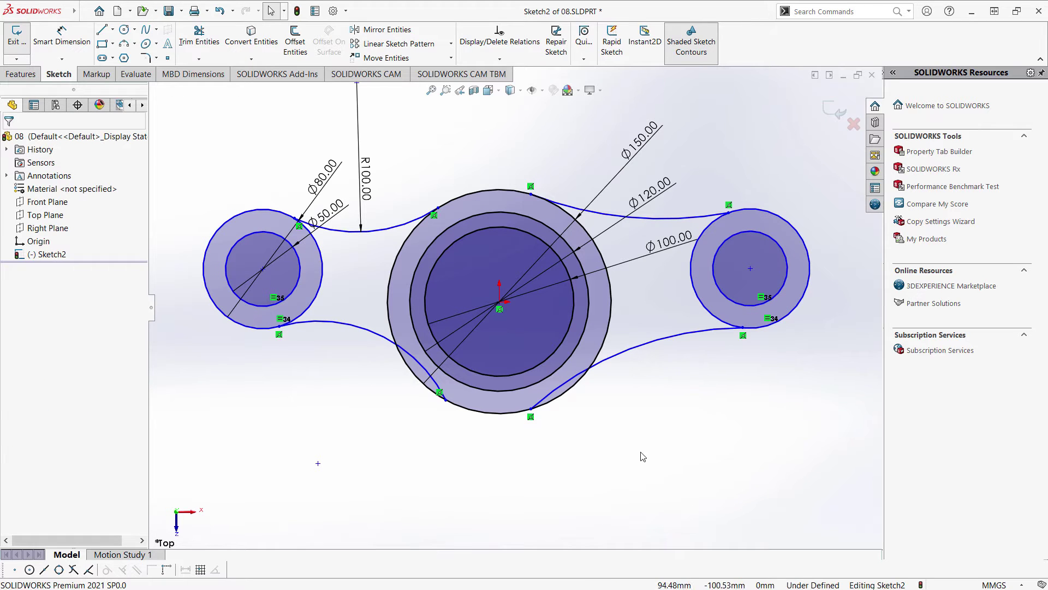
- Dimension the left and right circle centres 150 mm horizontally from the origin
{"action": "key", "text": "d"}
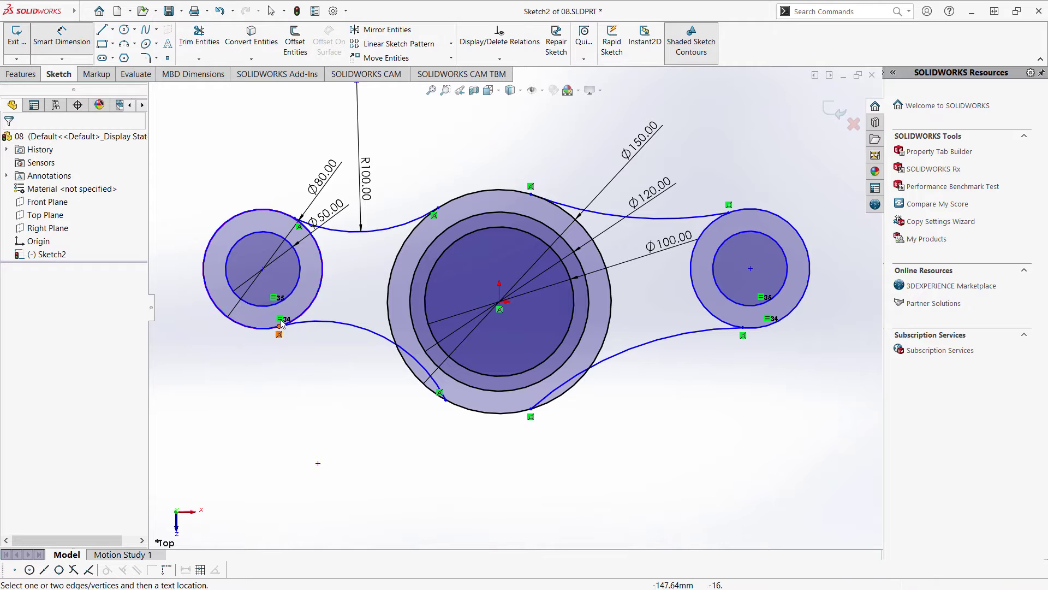
{"action": "left_click", "coordinate": [263, 270]}
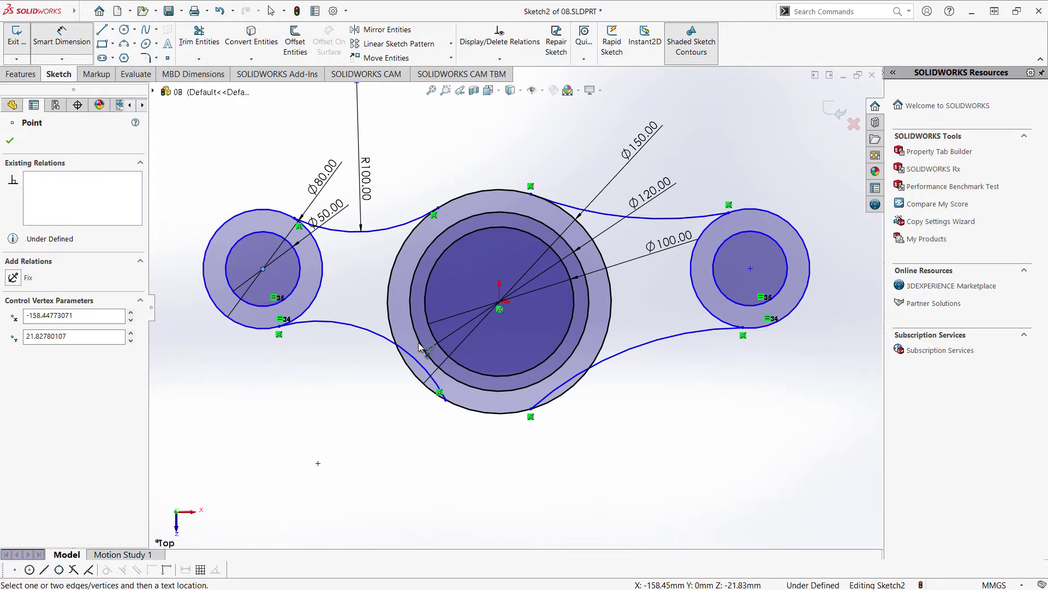
{"action": "left_click", "coordinate": [498, 302]}
{"action": "left_click", "coordinate": [382, 487]}
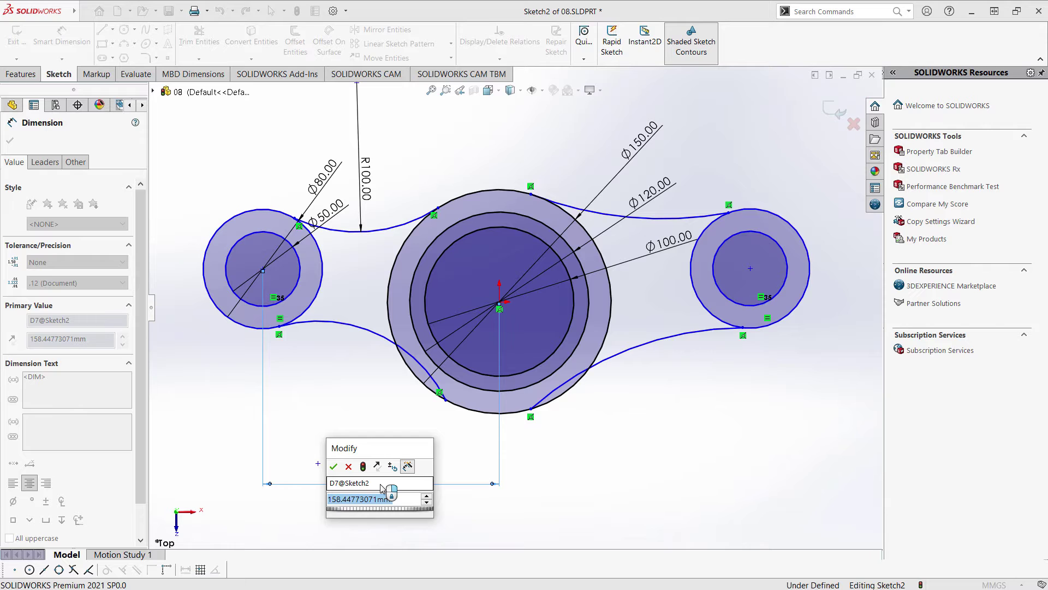
{"action": "type", "text": "150"}
{"action": "key", "text": "Return"}
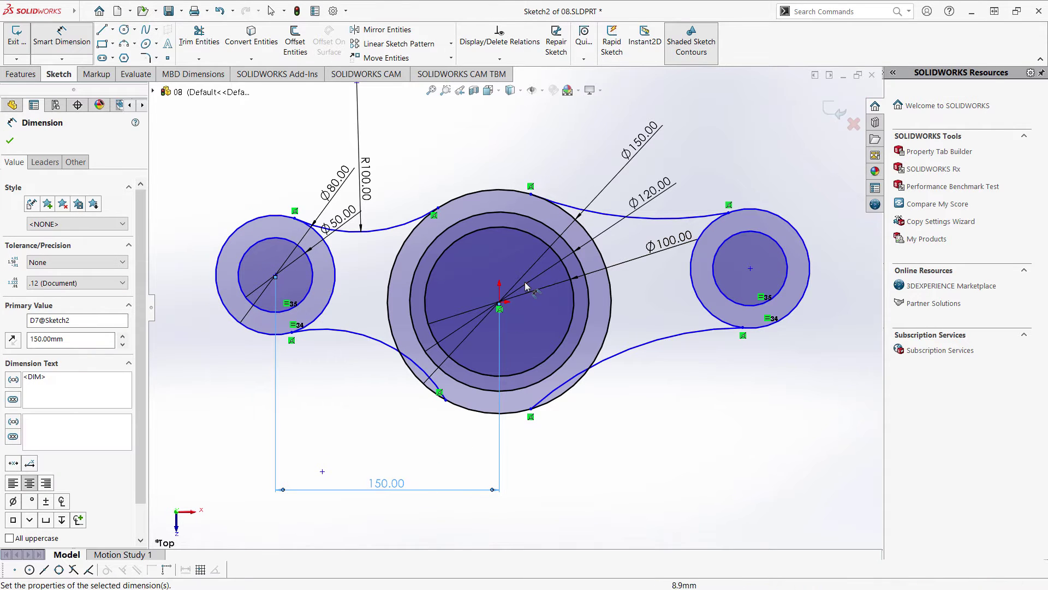
{"action": "left_click", "coordinate": [751, 268]}
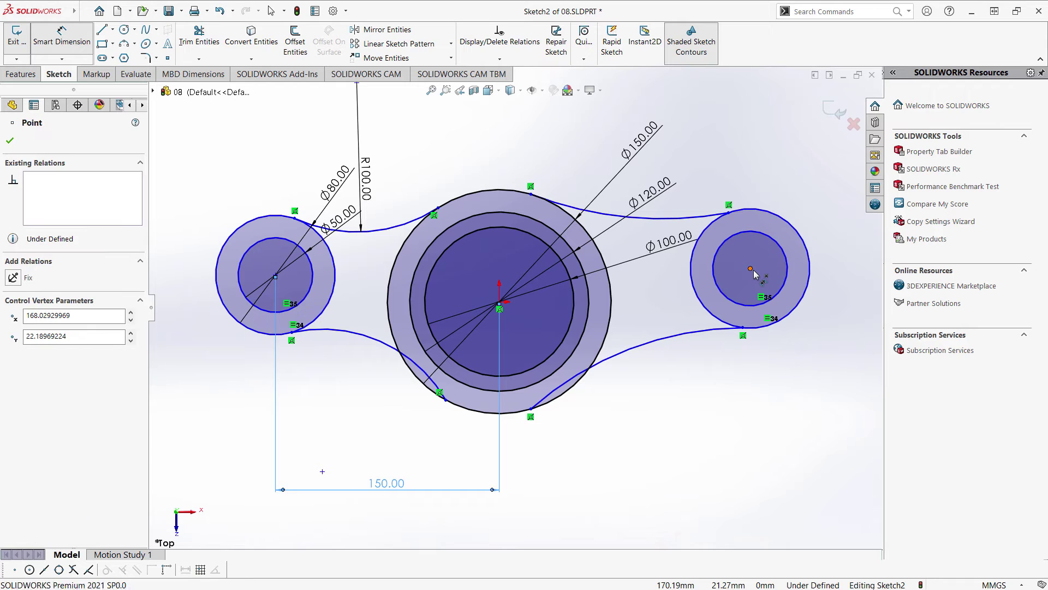
{"action": "left_click", "coordinate": [501, 304]}
{"action": "left_click", "coordinate": [617, 489]}
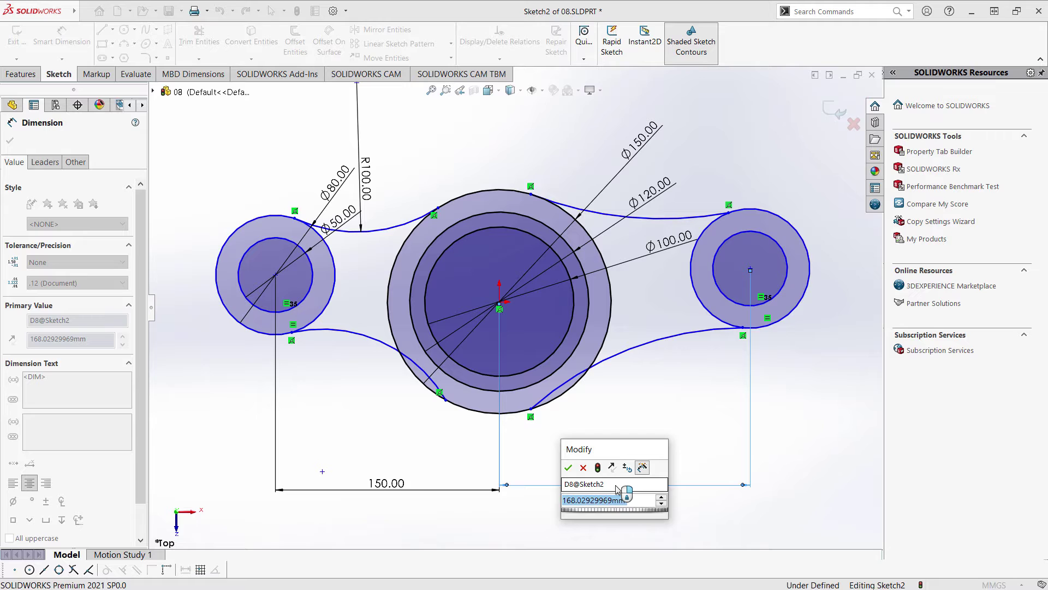
{"action": "type", "text": "150"}
{"action": "key", "text": "Return"}
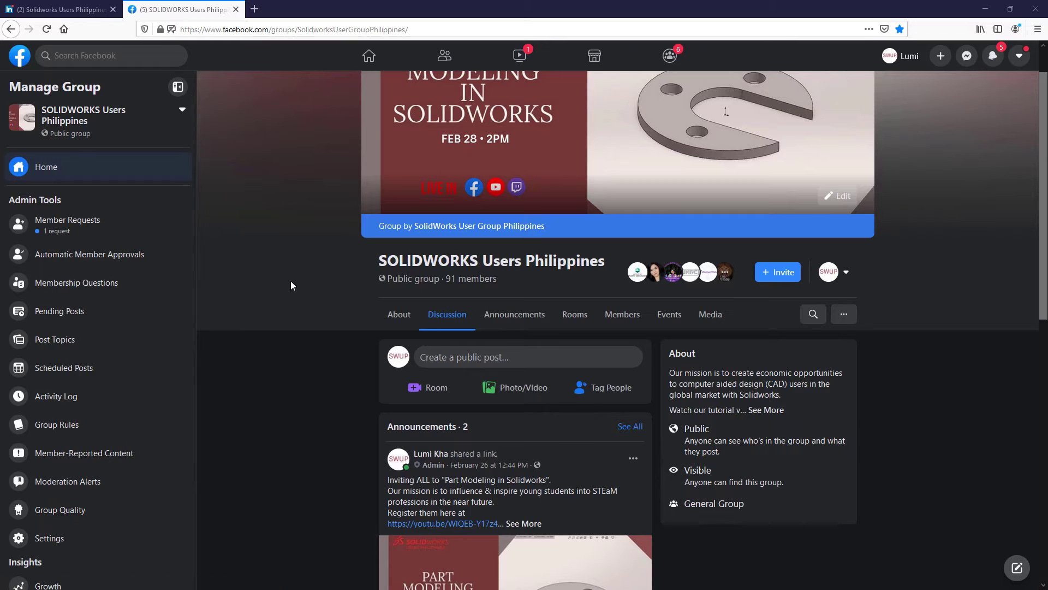
- Switch to the LinkedIn group page
{"action": "left_click", "coordinate": [66, 11]}
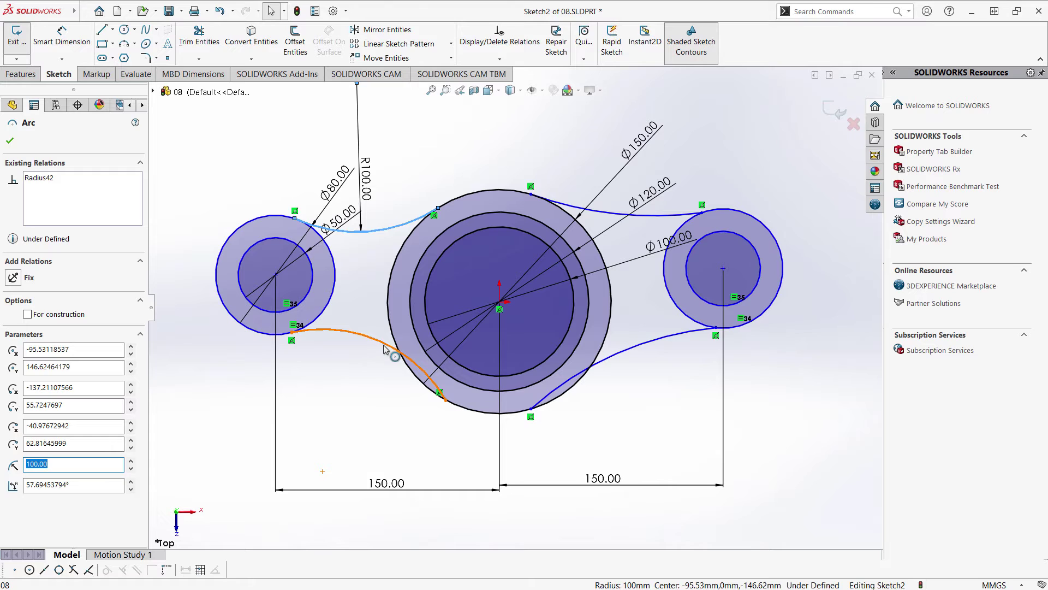
- Make all four connecting arcs equal
{"action": "left_click_drag", "start_coordinate": [384, 349], "coordinate": [346, 334]}
{"action": "left_click", "coordinate": [346, 334], "text": "ctrl"}
{"action": "left_click", "coordinate": [628, 214], "text": "ctrl"}
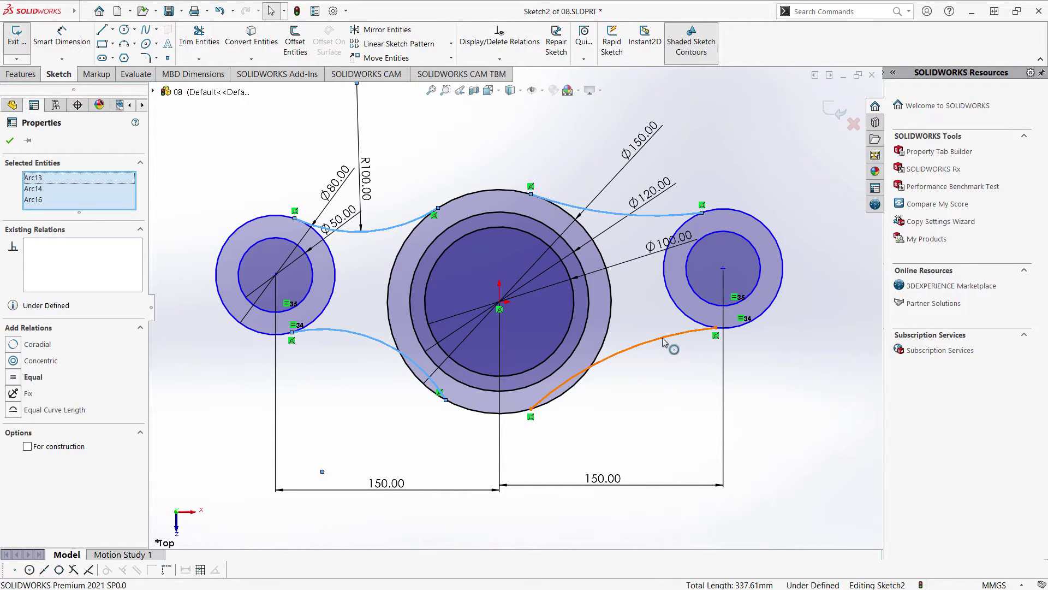
{"action": "left_click", "coordinate": [665, 342], "text": "ctrl"}
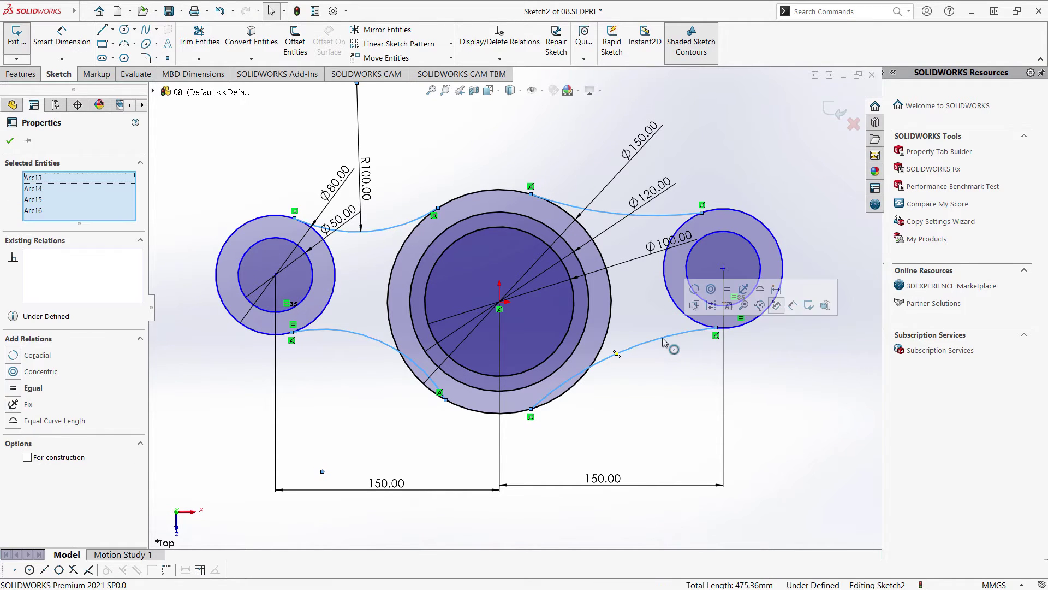
{"action": "left_click", "coordinate": [728, 290]}
{"action": "left_click", "coordinate": [799, 410]}
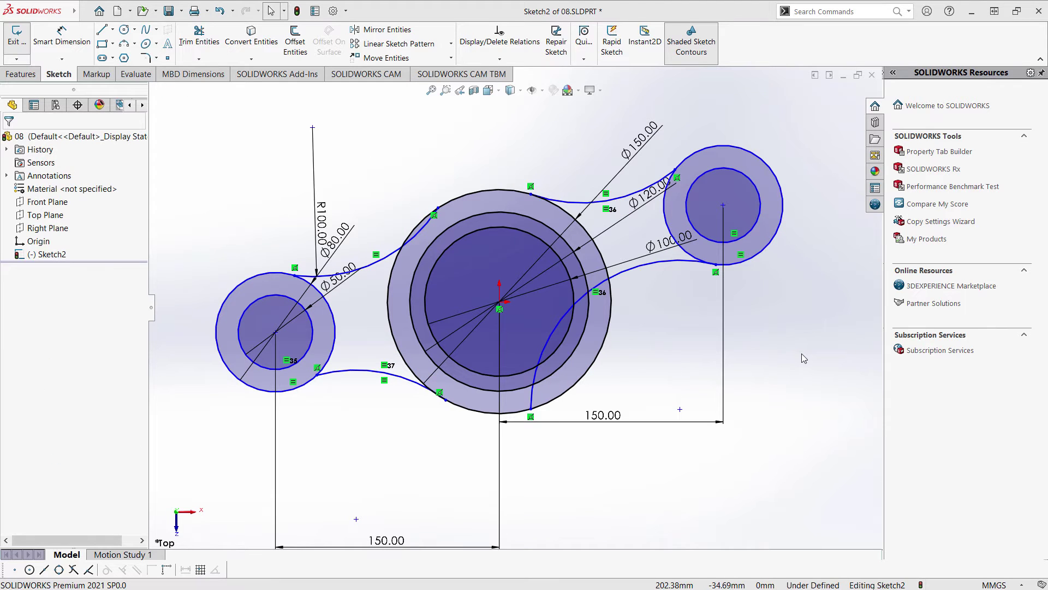
- Add Horizontal relations between each side circle's centre and the central circle's centre
{"action": "left_click", "coordinate": [275, 333]}
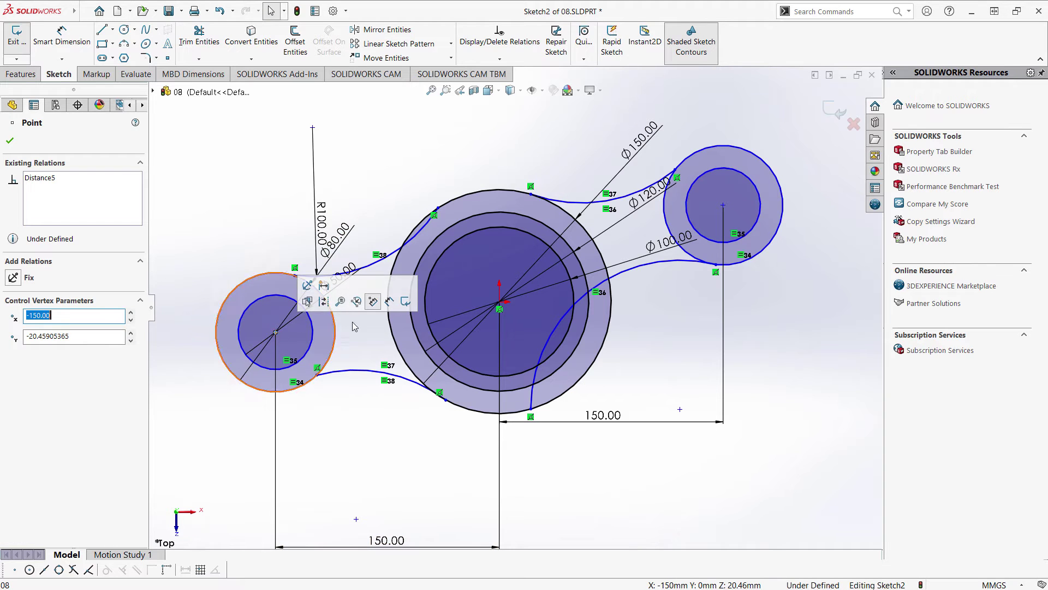
{"action": "left_click", "coordinate": [500, 302], "text": "ctrl"}
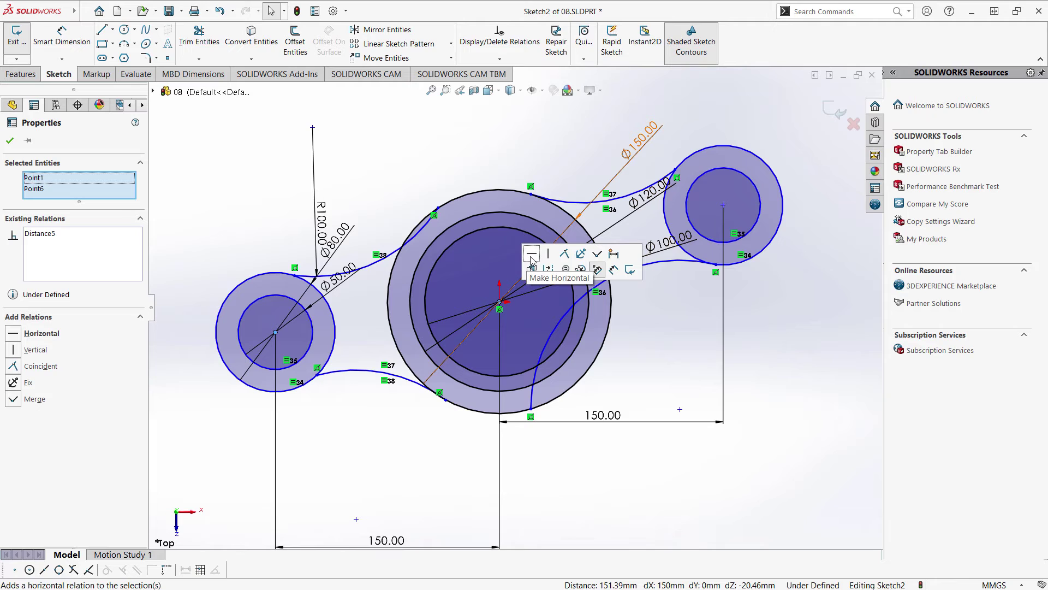
{"action": "left_click", "coordinate": [531, 255]}
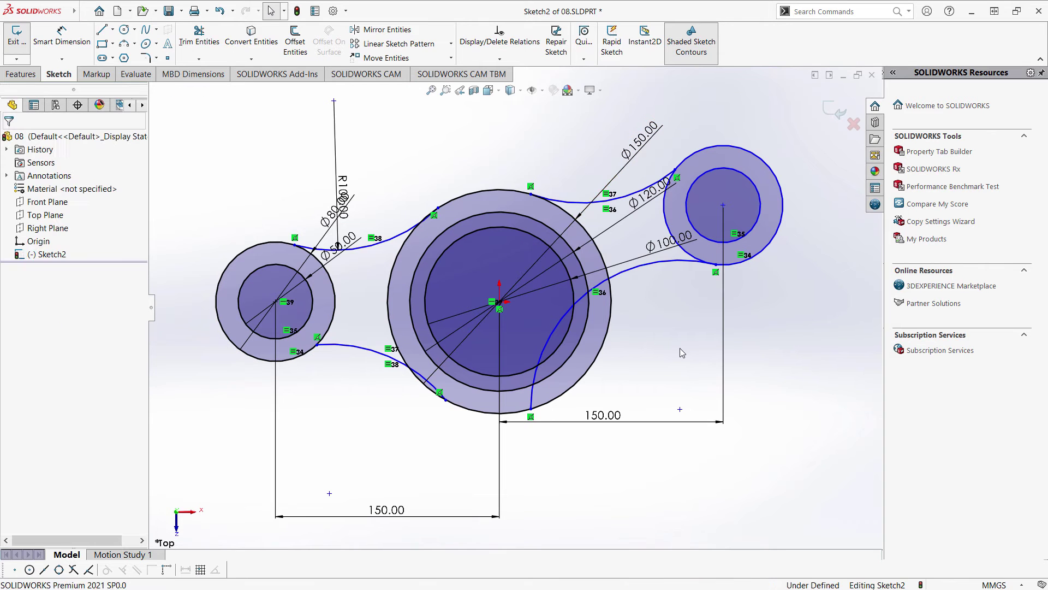
{"action": "left_click", "coordinate": [723, 206]}
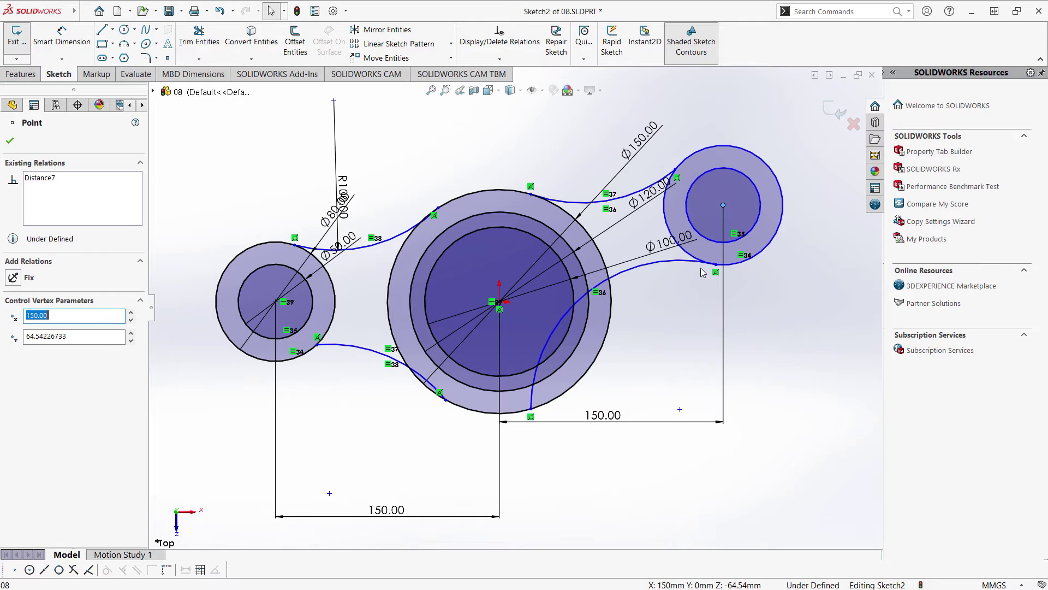
{"action": "left_click", "coordinate": [499, 302], "text": "ctrl"}
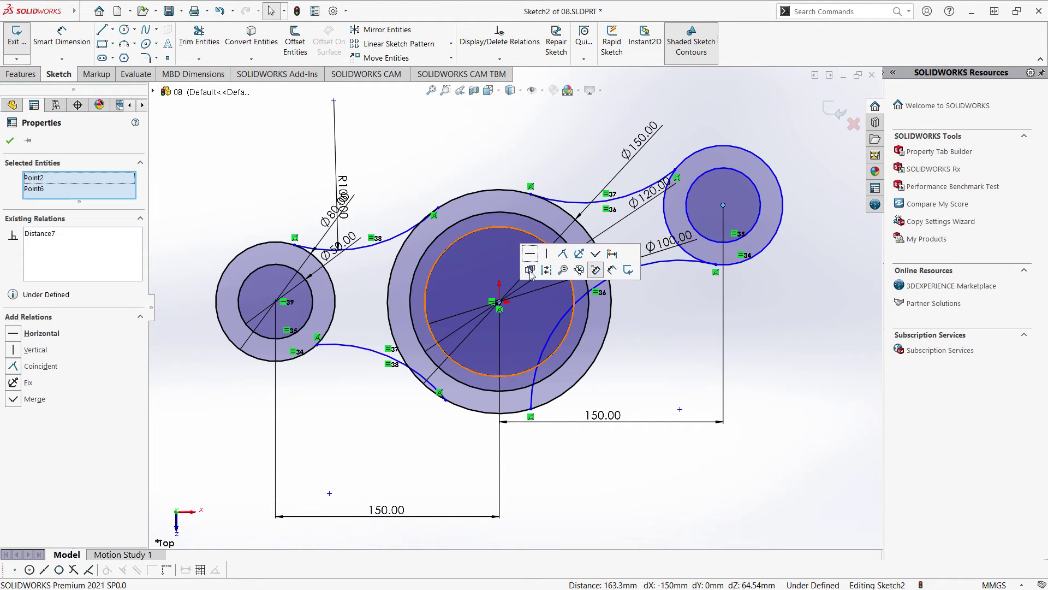
{"action": "left_click", "coordinate": [534, 260]}
{"action": "left_click", "coordinate": [683, 404]}
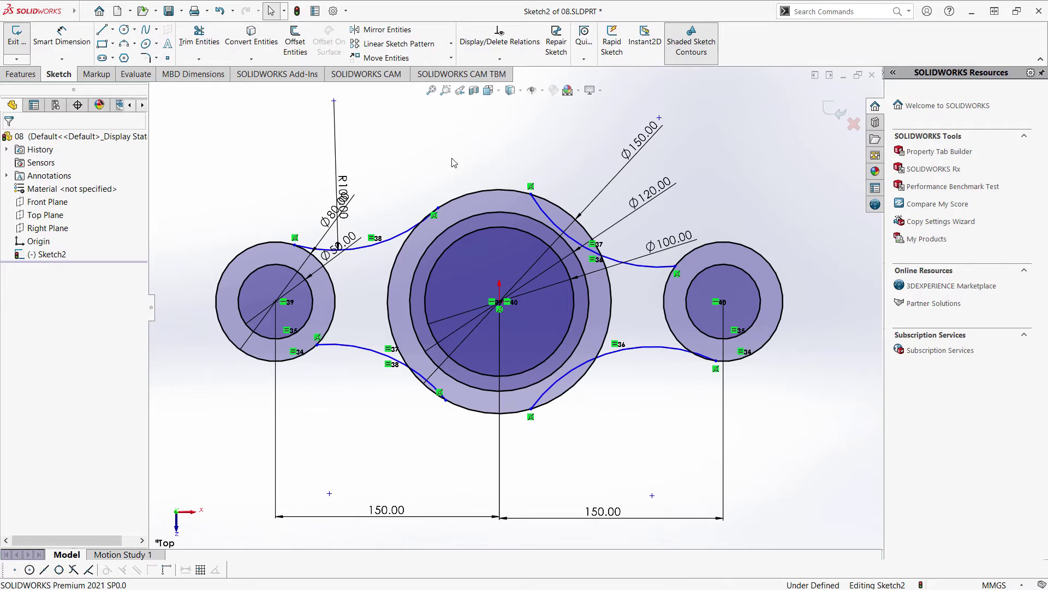
- Make the upper-left arc tangent to the central circle and the left outer circle
{"action": "left_click", "coordinate": [378, 244]}
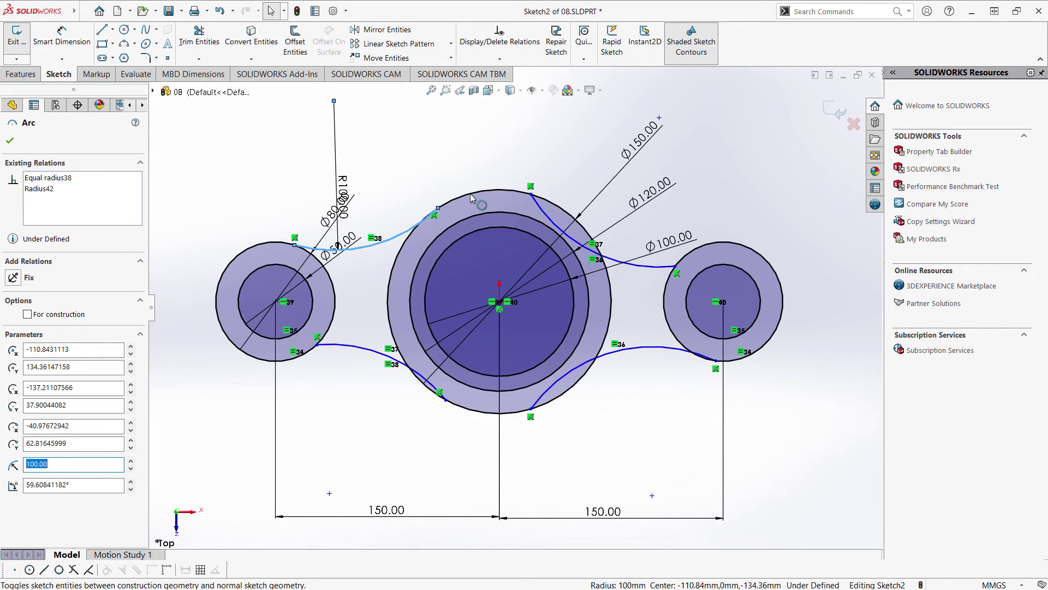
{"action": "left_click", "coordinate": [470, 194], "text": "ctrl"}
{"action": "left_click", "coordinate": [519, 145]}
{"action": "key", "text": "Escape"}
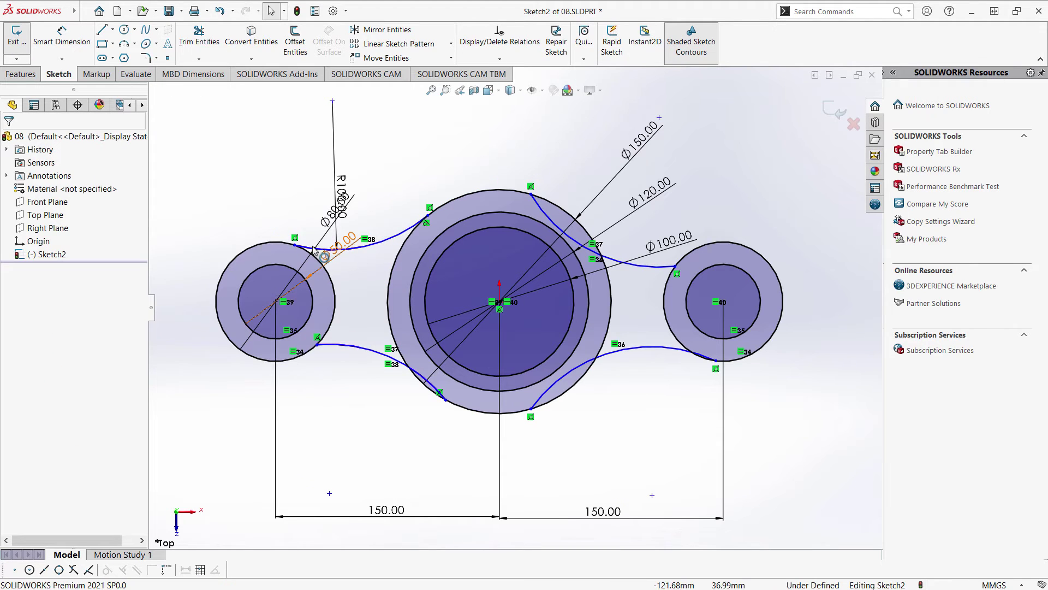
{"action": "left_click", "coordinate": [326, 243]}
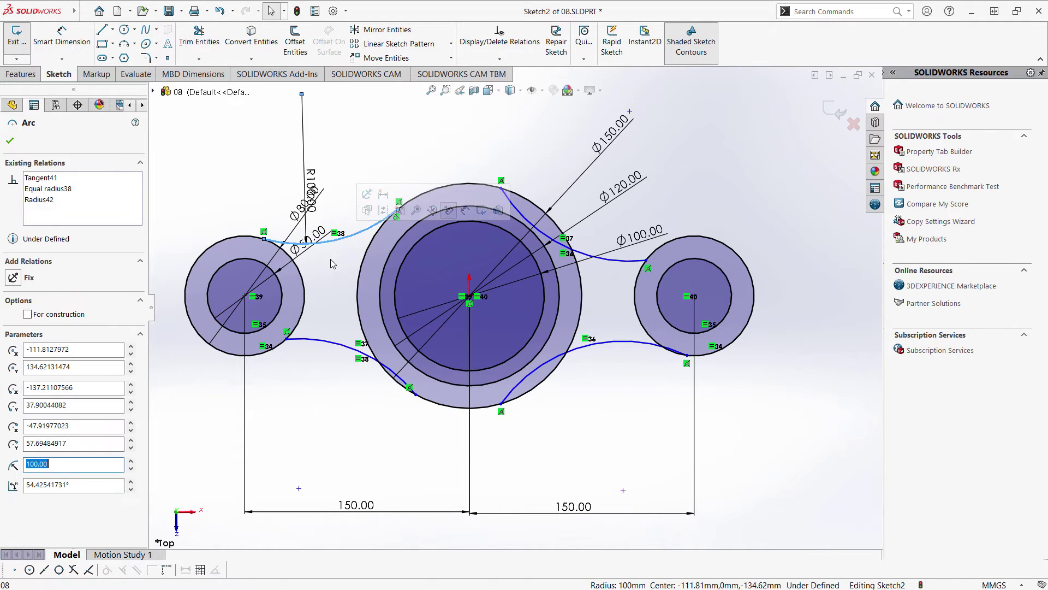
{"action": "left_click", "coordinate": [300, 273], "text": "ctrl"}
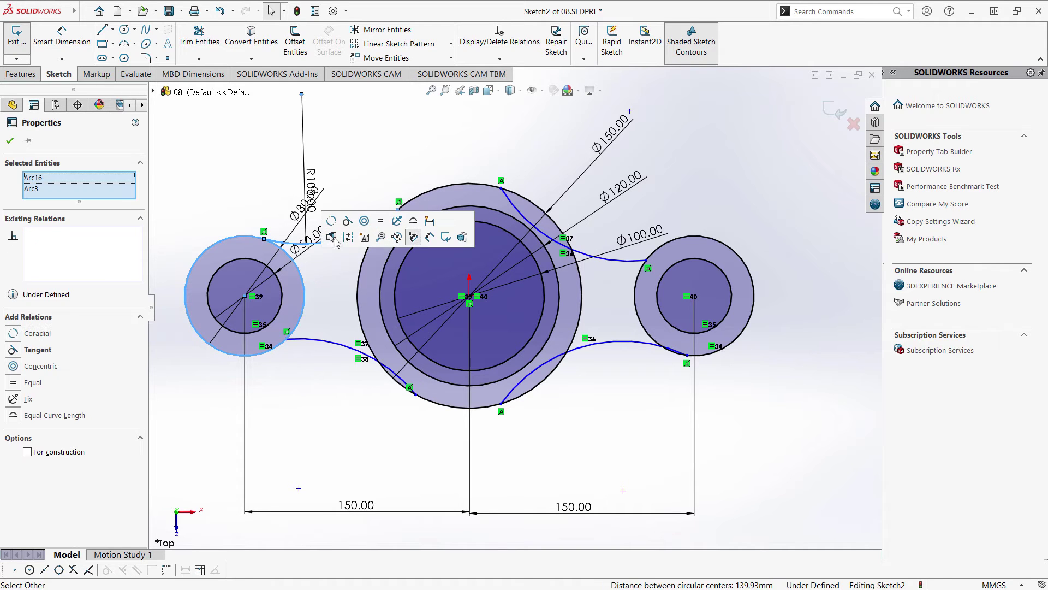
{"action": "left_click", "coordinate": [348, 222]}
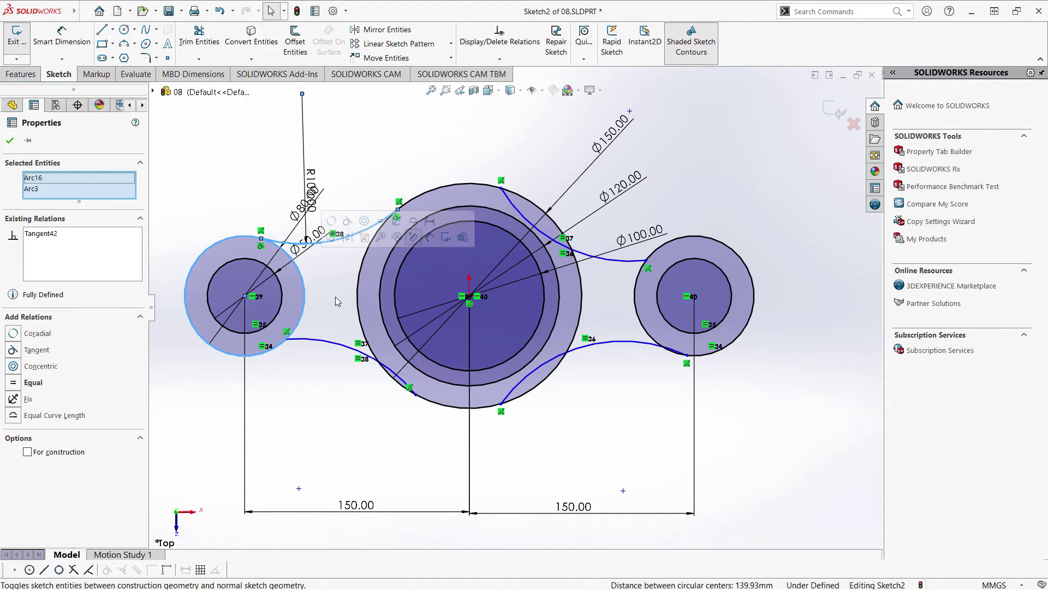
{"action": "left_click", "coordinate": [335, 295]}
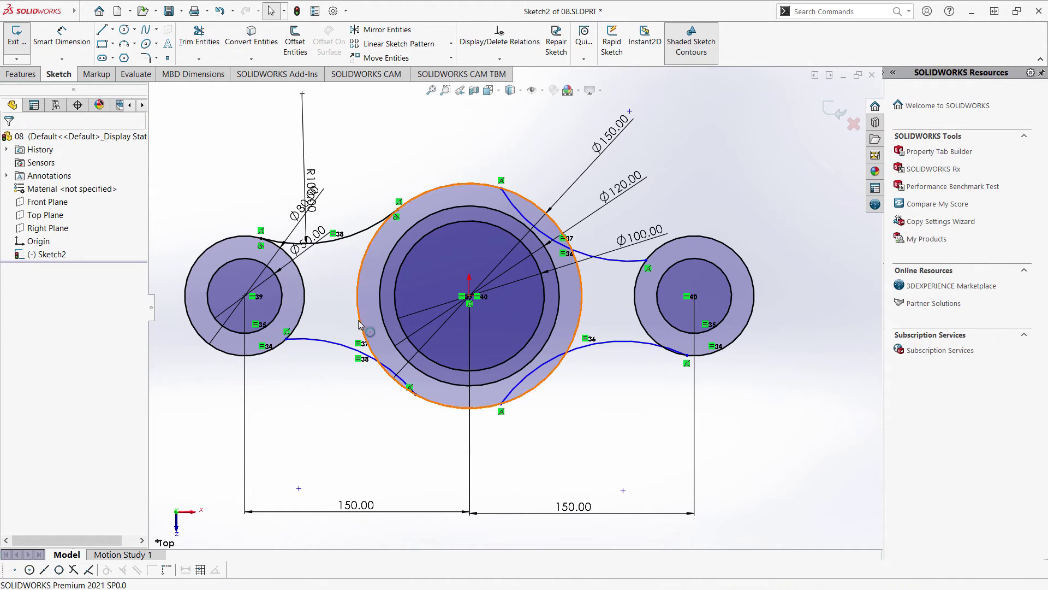
- Make the lower-left arc tangent to the central Ø150 circle and the left outer circle
{"action": "left_click", "coordinate": [349, 352]}
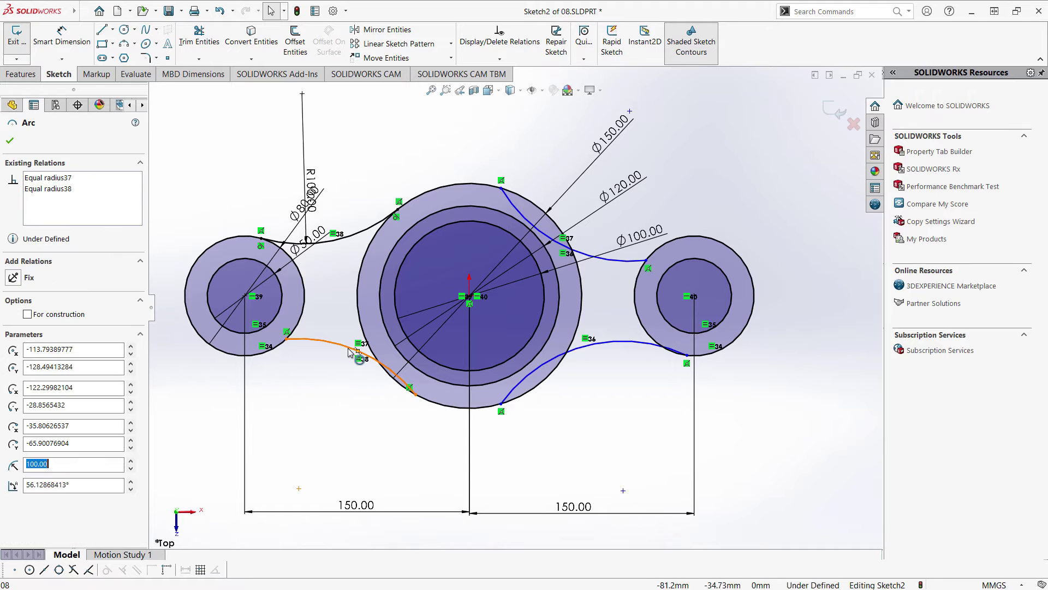
{"action": "left_click", "coordinate": [437, 408], "text": "ctrl"}
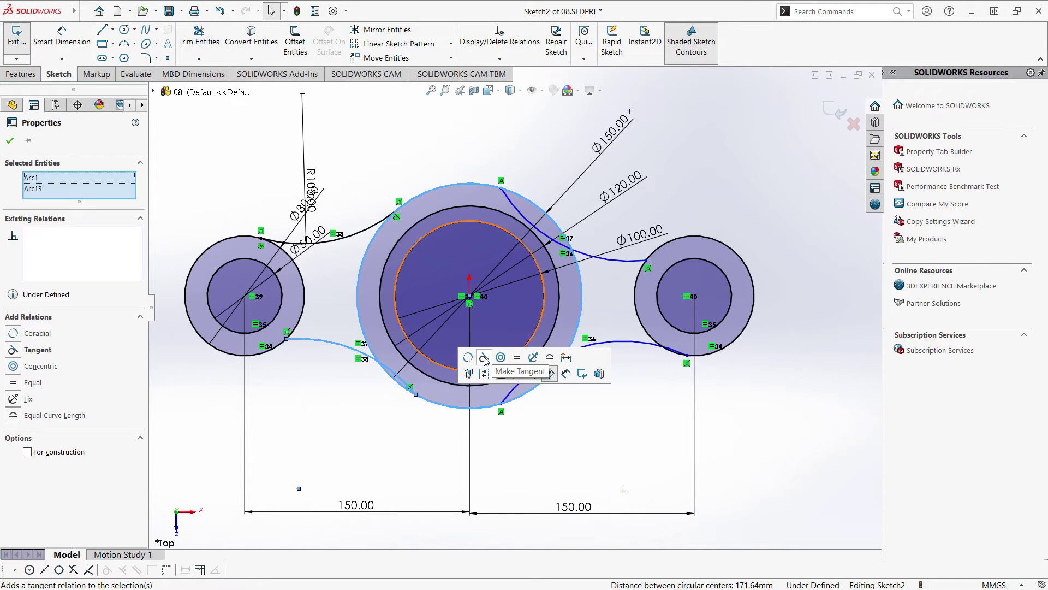
{"action": "left_click", "coordinate": [484, 357]}
{"action": "key", "text": "Escape"}
{"action": "left_click", "coordinate": [307, 345]}
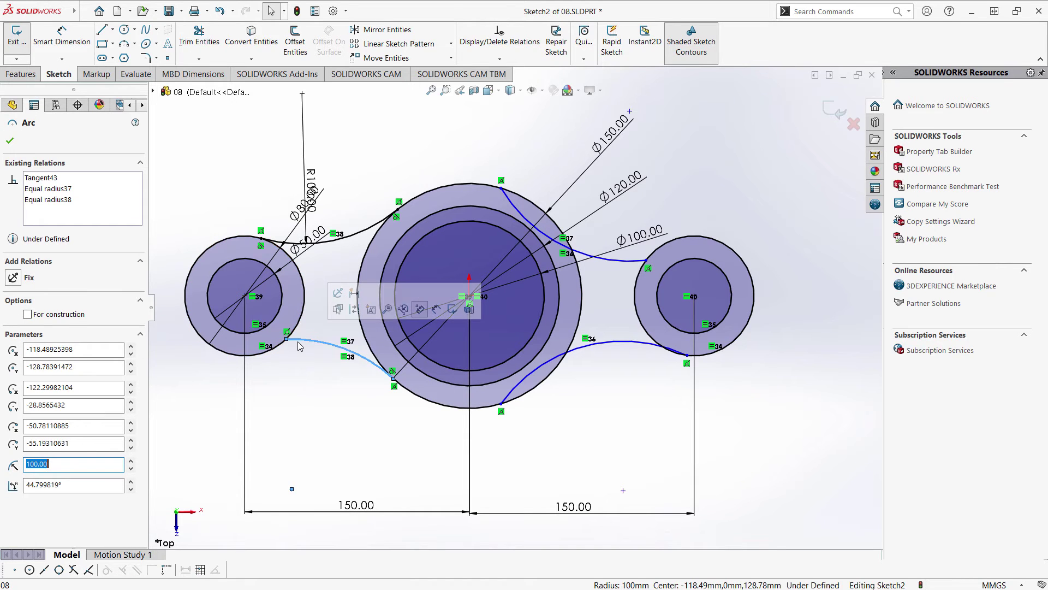
{"action": "left_click", "coordinate": [281, 352], "text": "ctrl"}
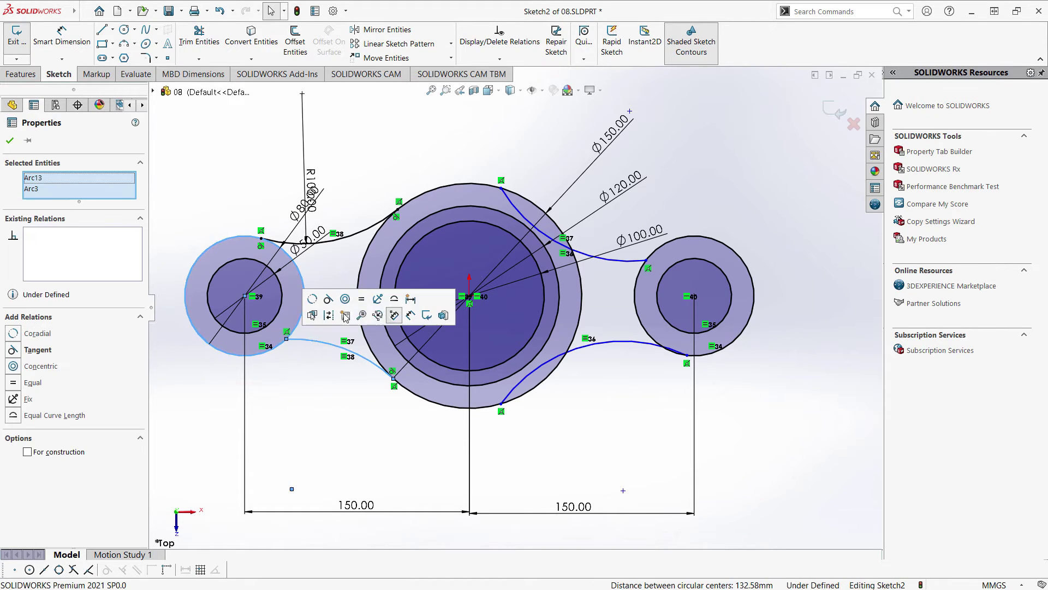
{"action": "left_click", "coordinate": [329, 299]}
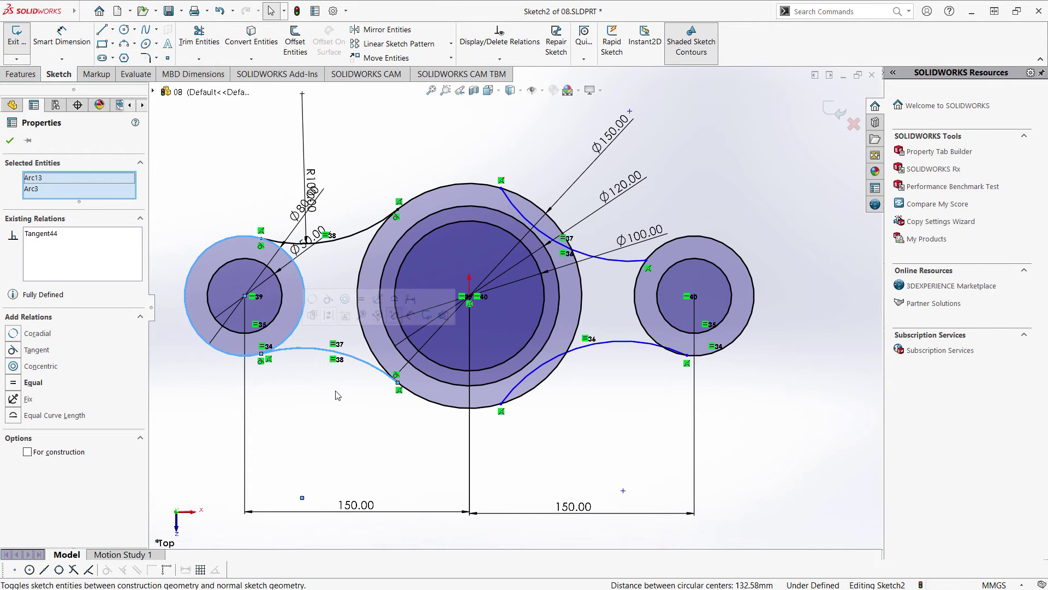
{"action": "key", "text": "Escape"}
- Make the upper-right arc tangent to the right outer circle and the central circle
{"action": "left_click", "coordinate": [627, 260]}
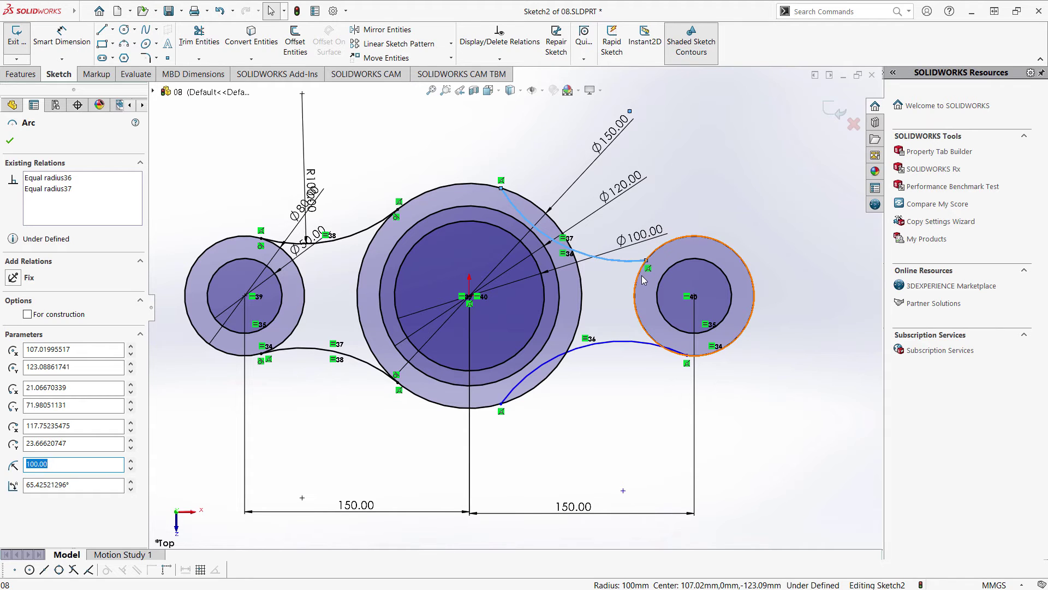
{"action": "left_click", "coordinate": [643, 280], "text": "ctrl"}
{"action": "left_click", "coordinate": [690, 228]}
{"action": "left_click", "coordinate": [700, 177]}
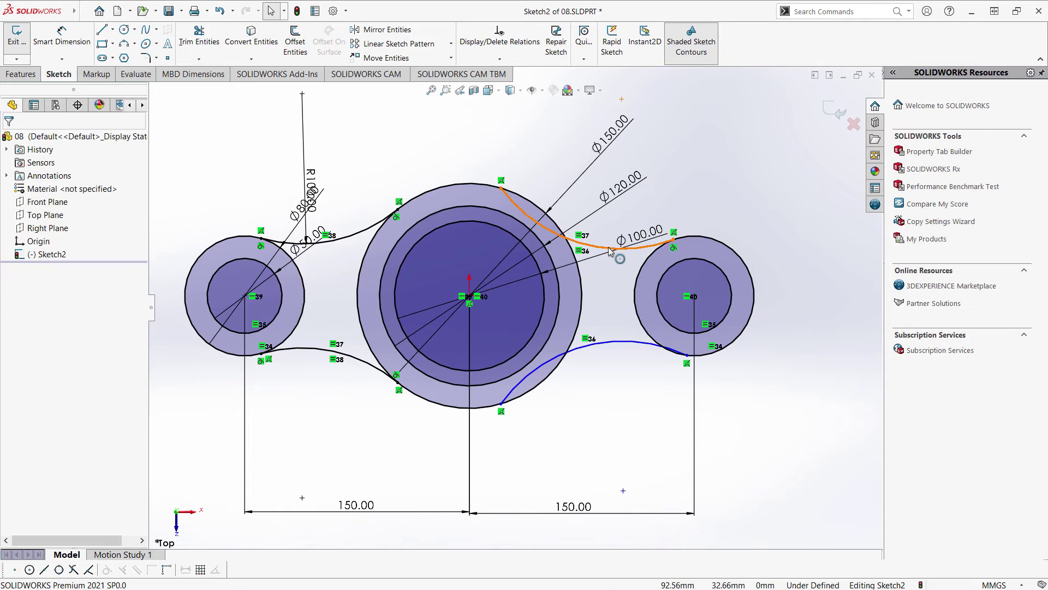
{"action": "left_click", "coordinate": [610, 252]}
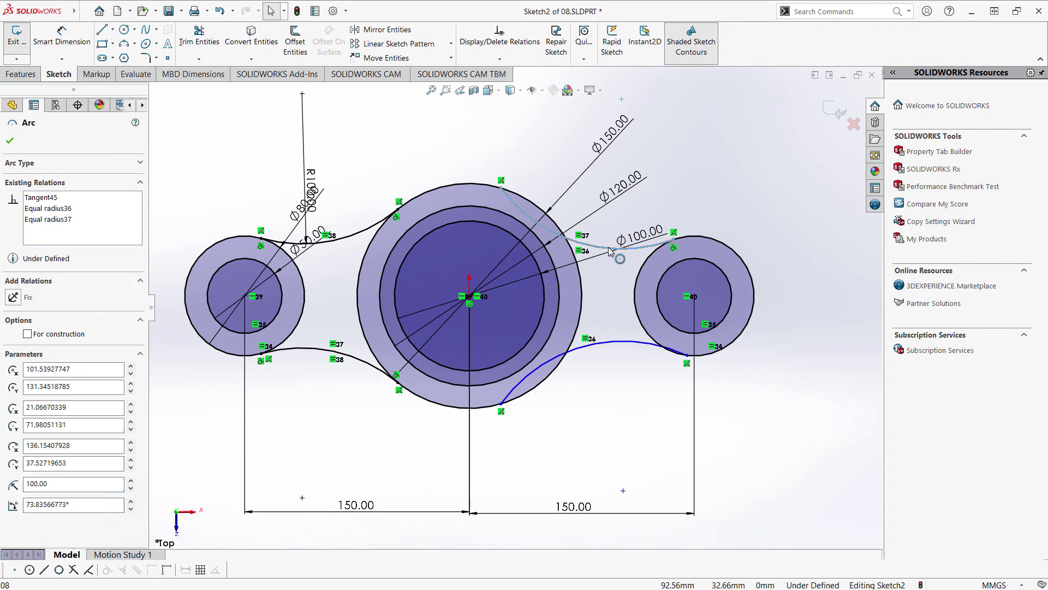
{"action": "left_click", "coordinate": [578, 264], "text": "ctrl"}
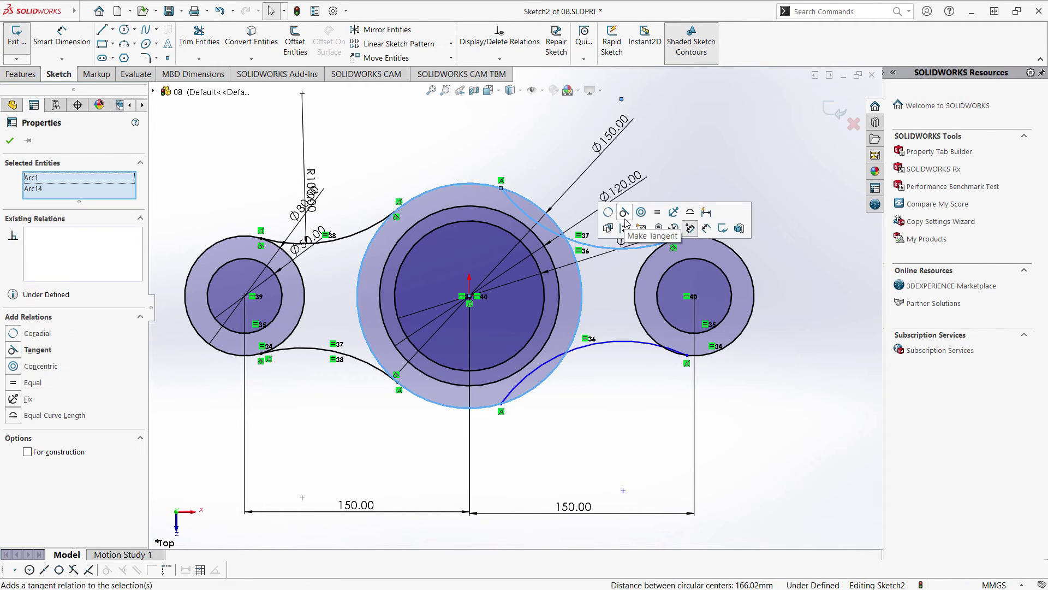
{"action": "left_click", "coordinate": [625, 218]}
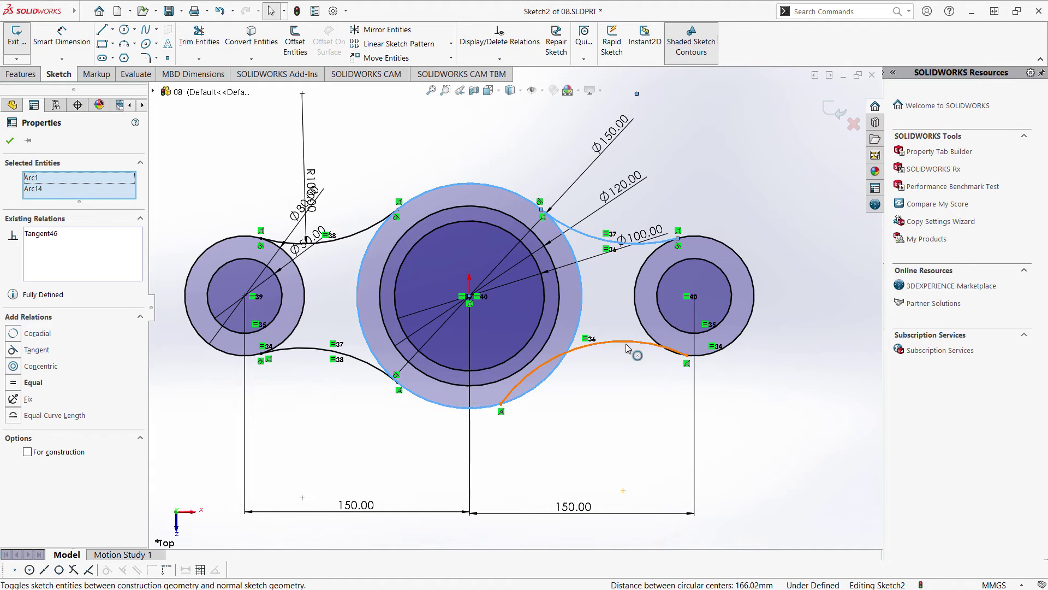
- Make the lower-right arc tangent to the right outer circle and the central Ø150 circle
{"action": "left_click", "coordinate": [640, 321]}
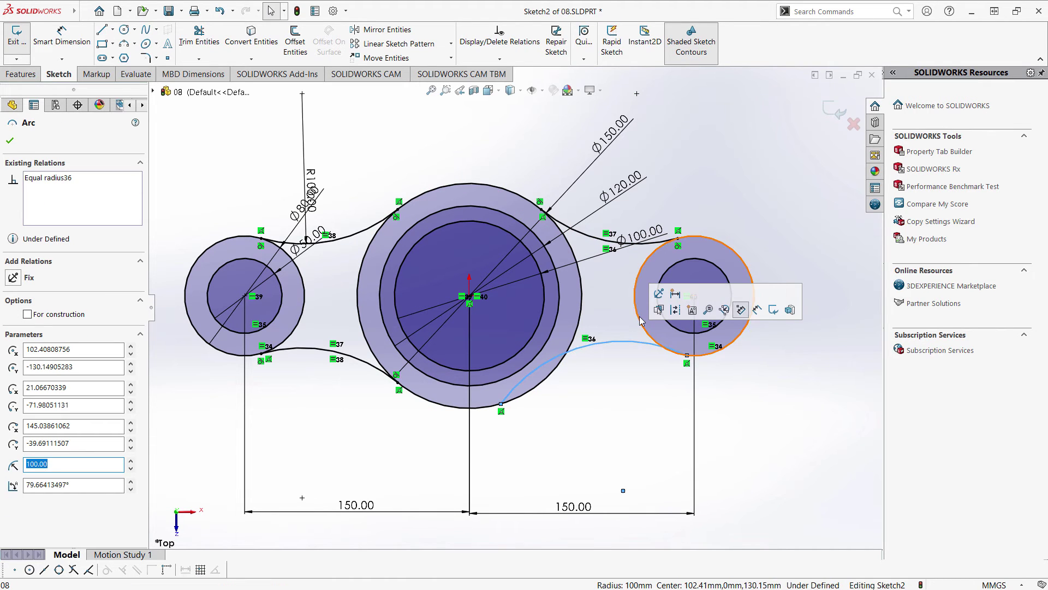
{"action": "left_click", "coordinate": [642, 322], "text": "ctrl"}
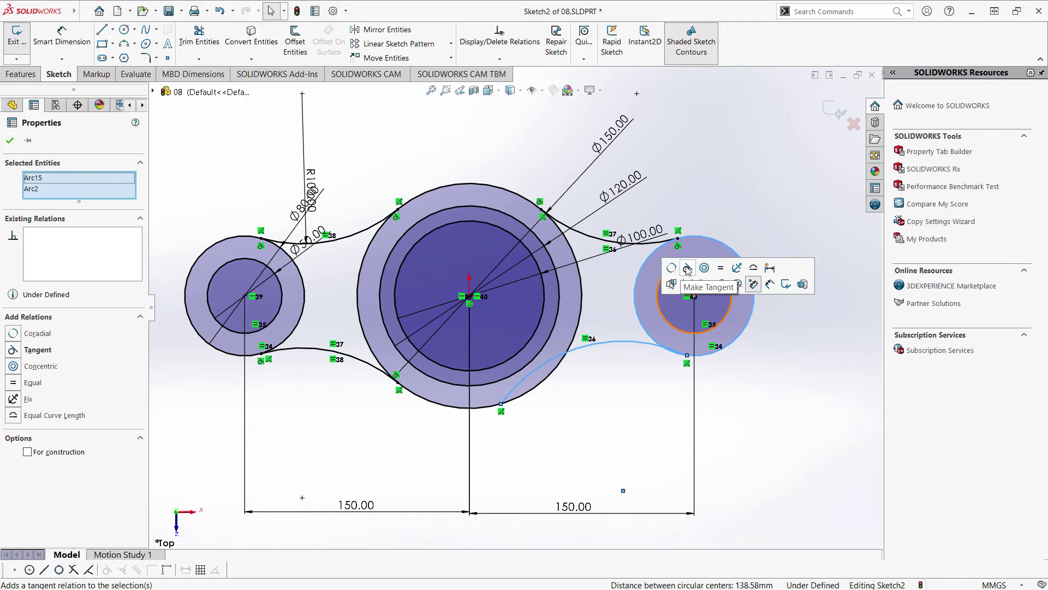
{"action": "left_click", "coordinate": [689, 269]}
{"action": "key", "text": "Escape"}
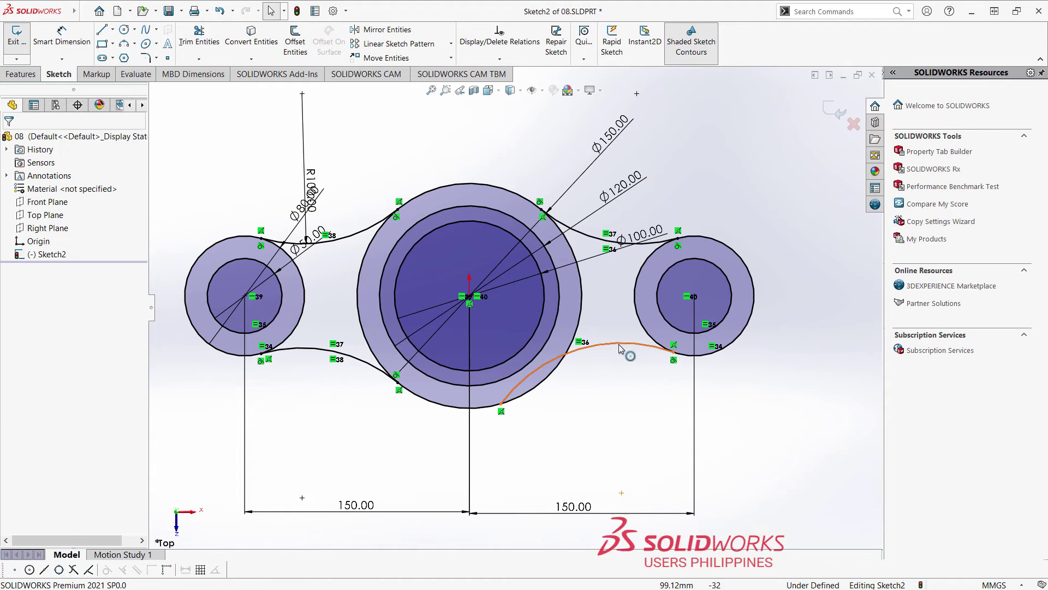
{"action": "left_click", "coordinate": [619, 346]}
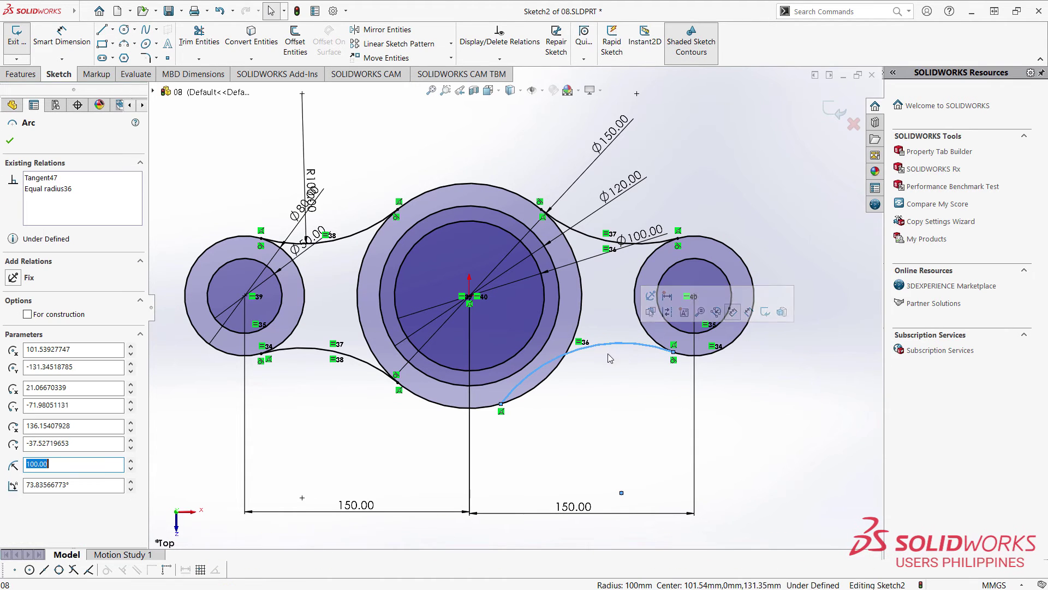
{"action": "left_click", "coordinate": [556, 377], "text": "ctrl"}
{"action": "left_click", "coordinate": [602, 324]}
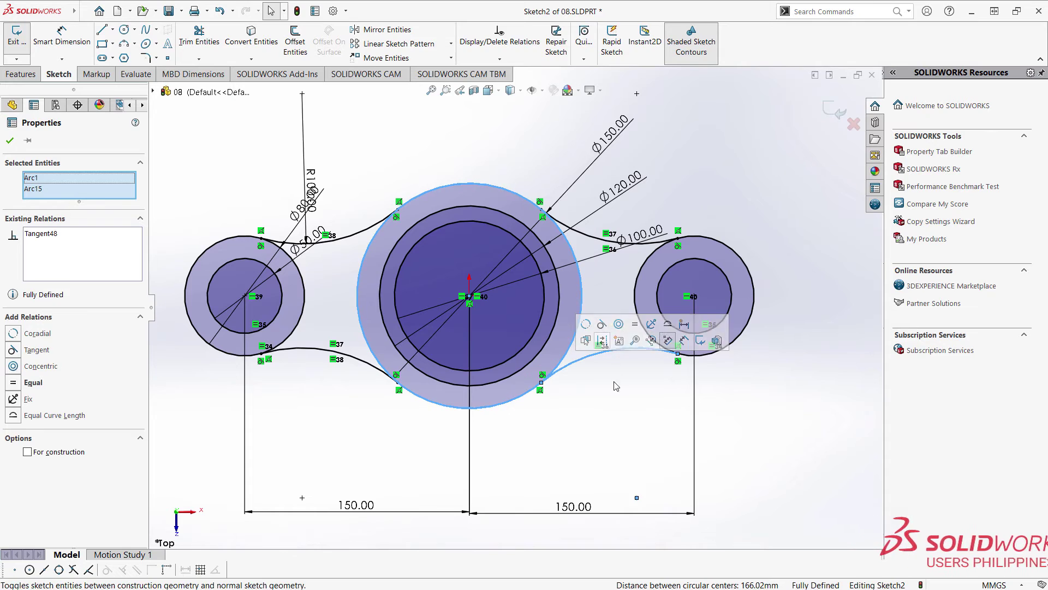
{"action": "key", "text": "Escape"}
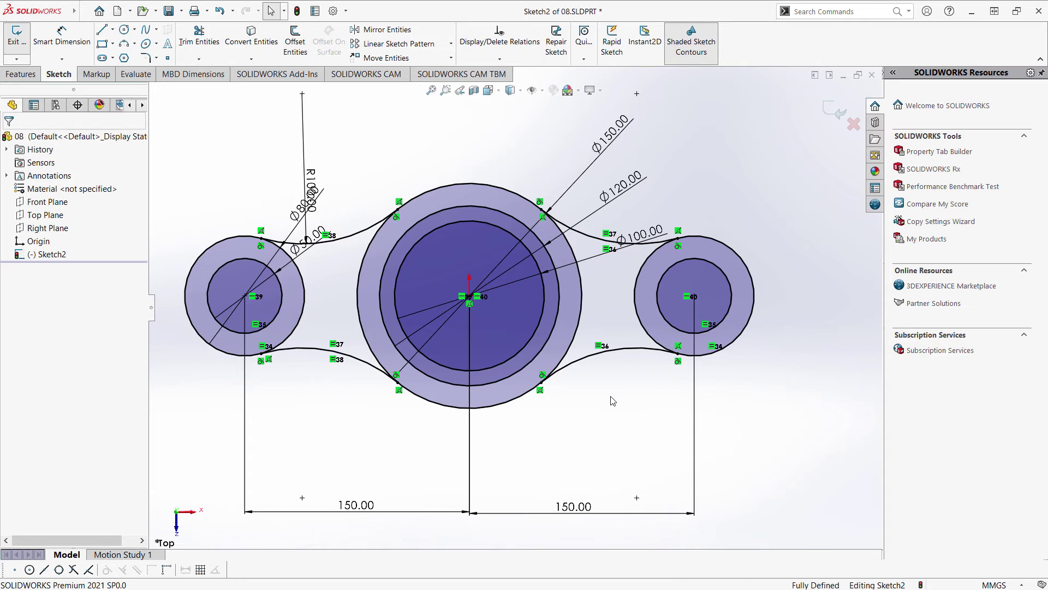
{"action": "scroll", "coordinate": [628, 393], "scroll_direction": "up", "scroll_amount": 2}
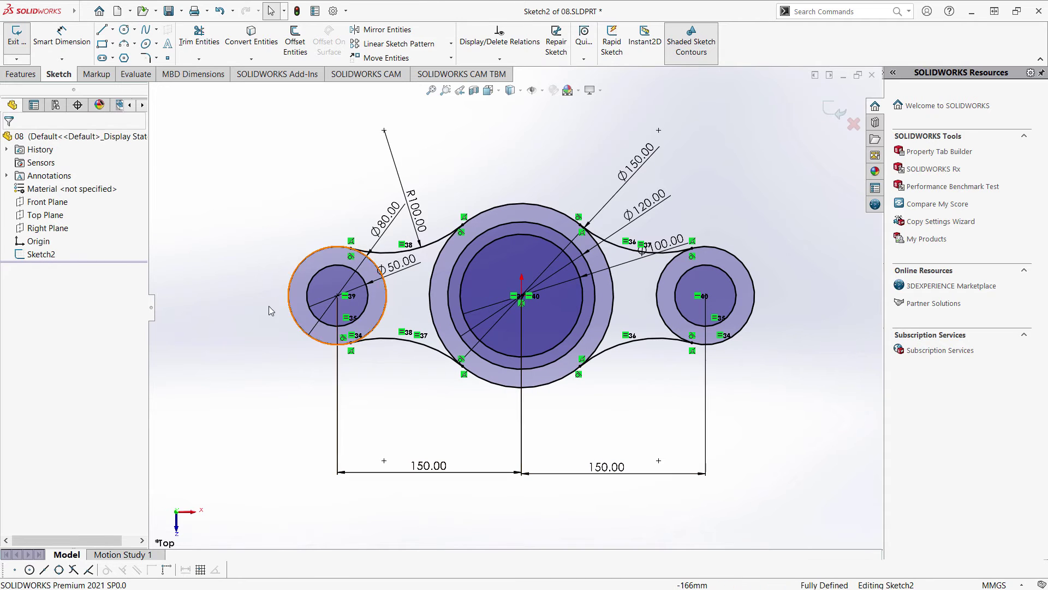
{"action": "left_click", "coordinate": [23, 80]}
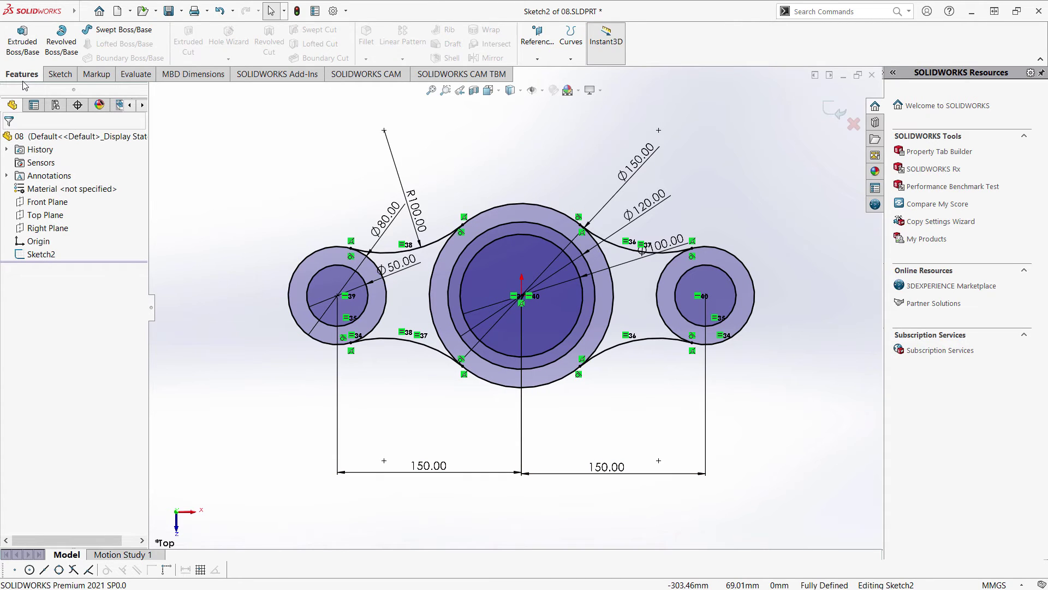
- Extrude three link sketch regions, including the central ring and arm, 20 mm deep as Boss-Extrude1
{"action": "left_click", "coordinate": [22, 48]}
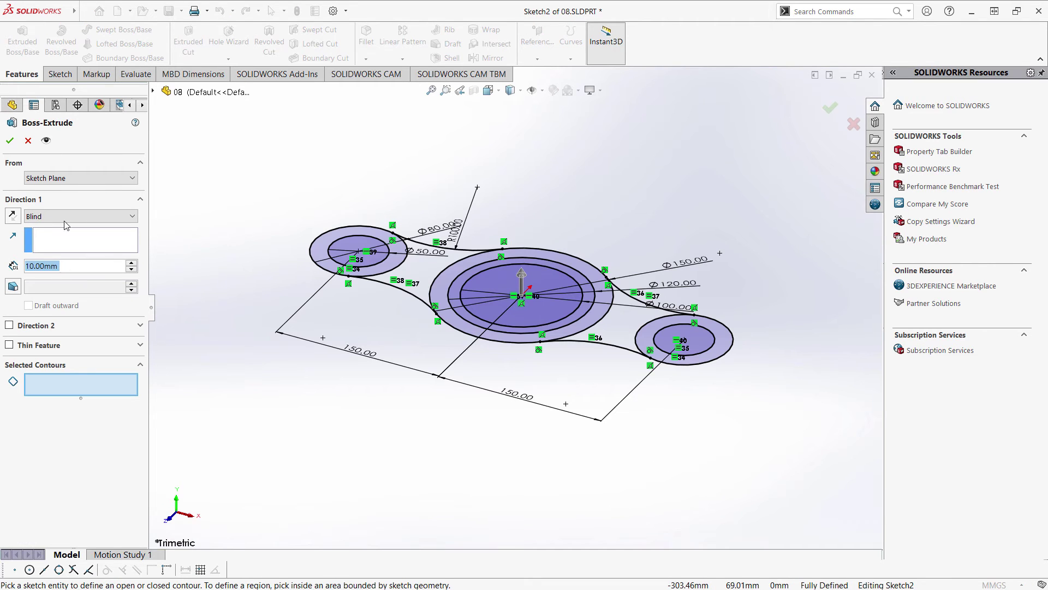
{"action": "left_click", "coordinate": [76, 389]}
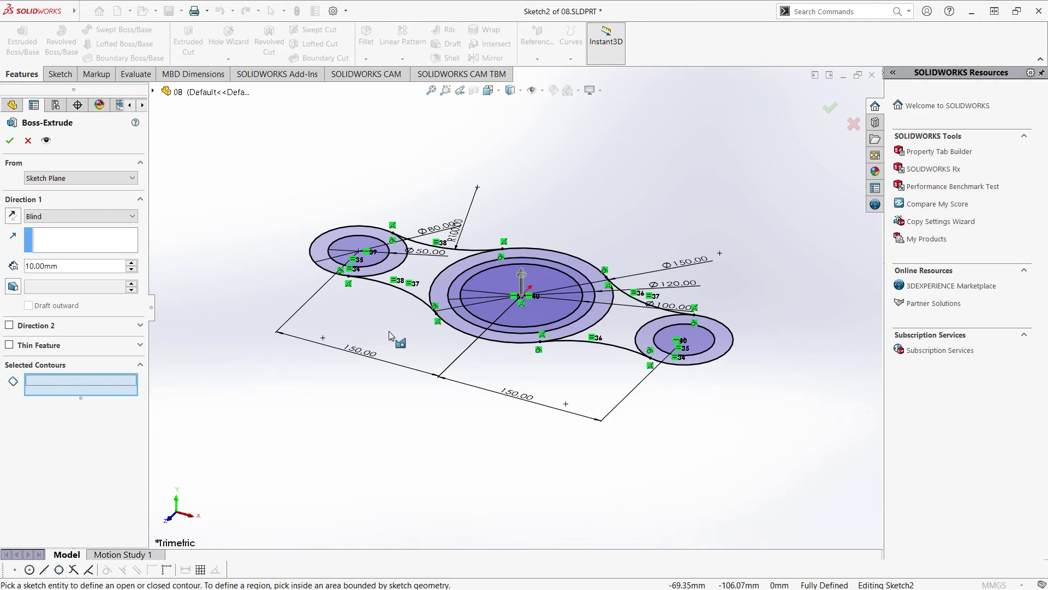
{"action": "left_click", "coordinate": [425, 279]}
{"action": "left_click", "coordinate": [533, 255]}
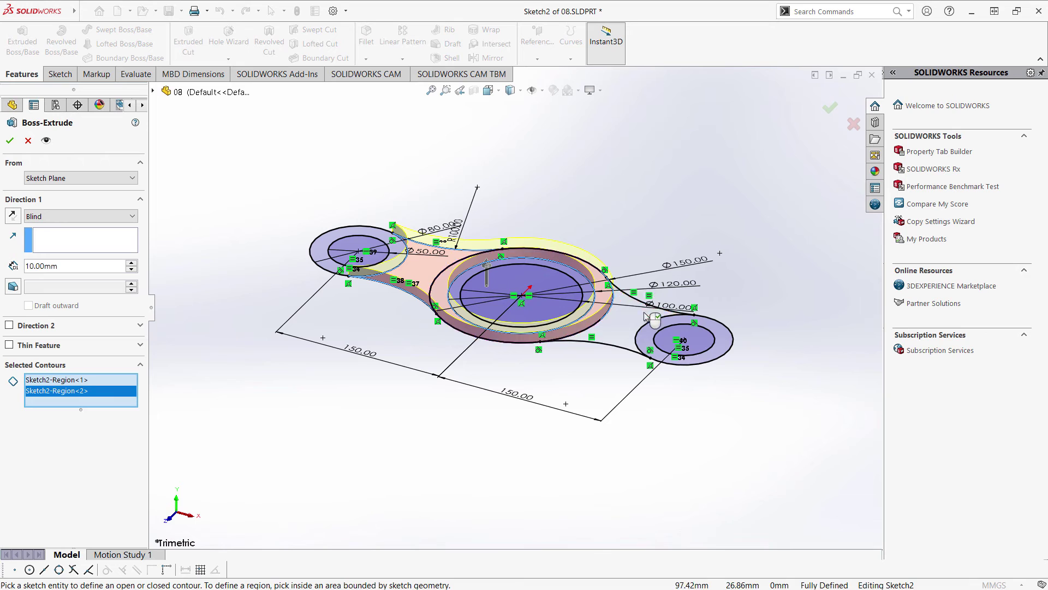
{"action": "left_click", "coordinate": [505, 328]}
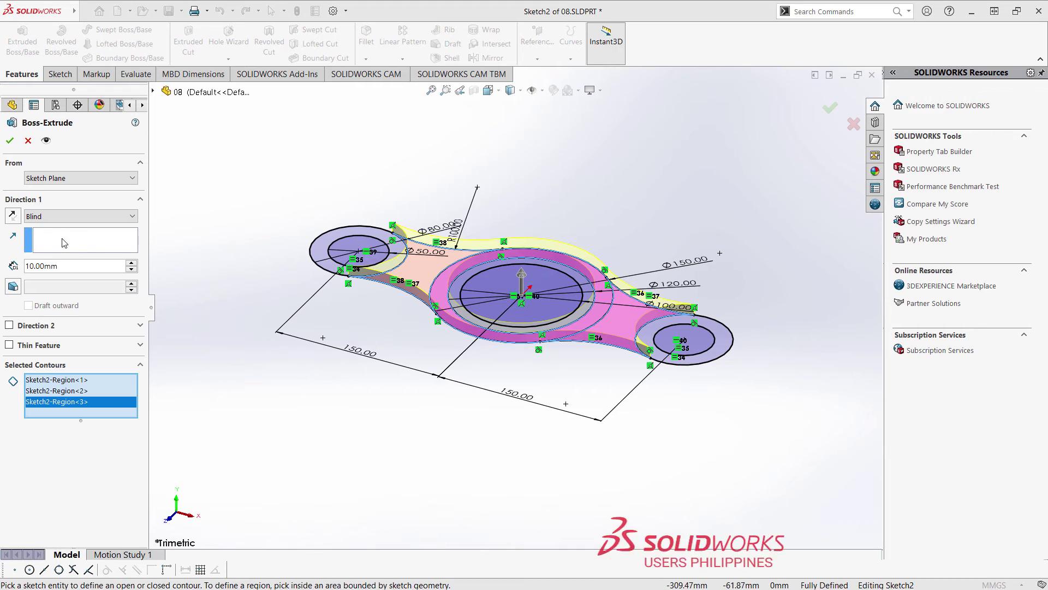
{"action": "double_click", "coordinate": [66, 266]}
{"action": "type", "text": "20"}
{"action": "key", "text": "Return"}
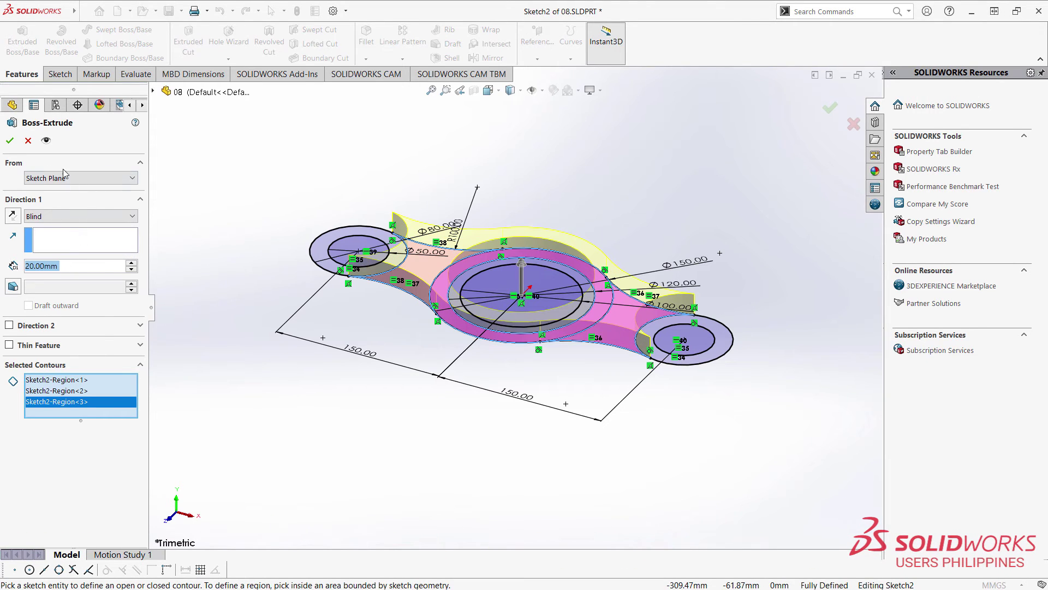
{"action": "left_click", "coordinate": [10, 140]}
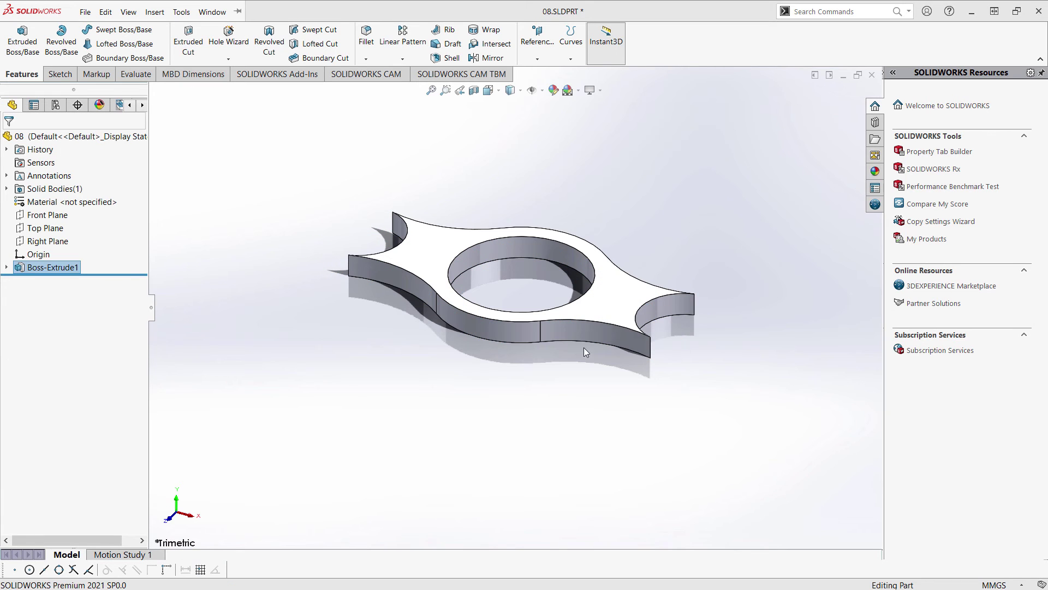
{"action": "left_click", "coordinate": [7, 267]}
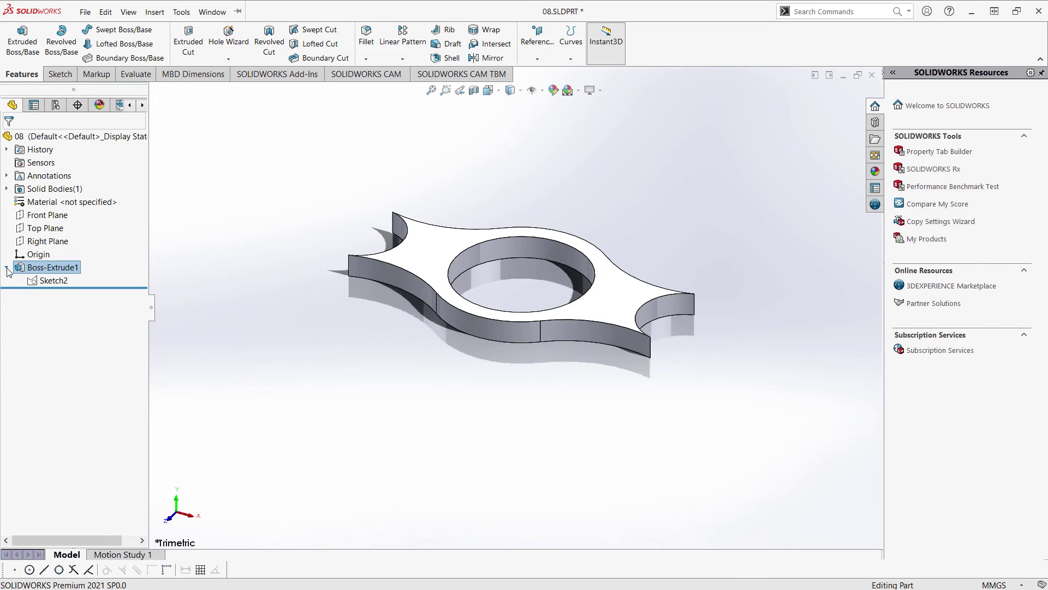
- Reuse Sketch2 to extrude the left and right ring regions 40 mm as side bosses
{"action": "left_click", "coordinate": [53, 281]}
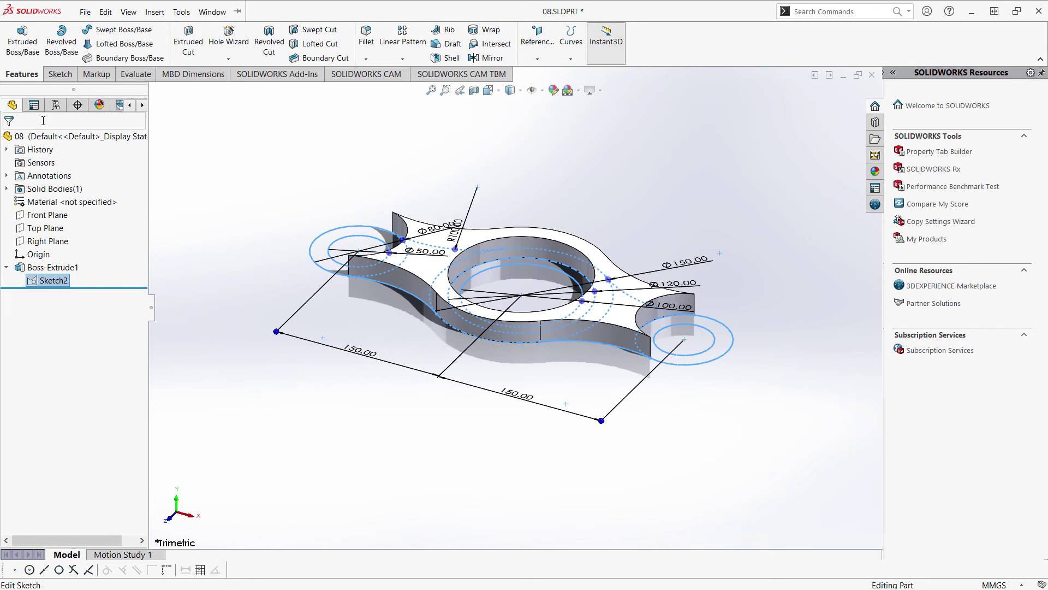
{"action": "left_click", "coordinate": [26, 57]}
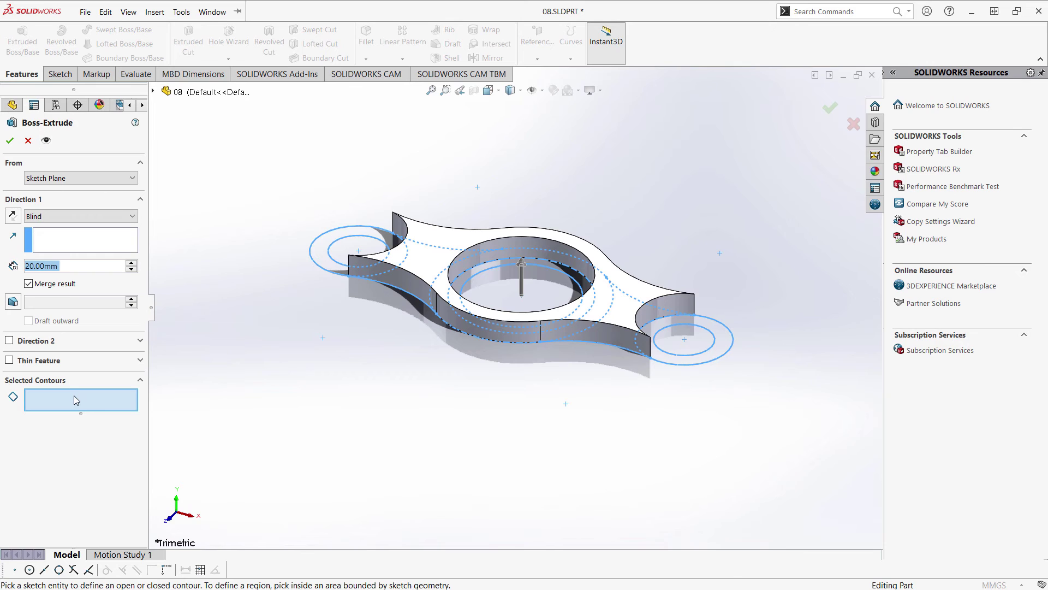
{"action": "left_click", "coordinate": [73, 395]}
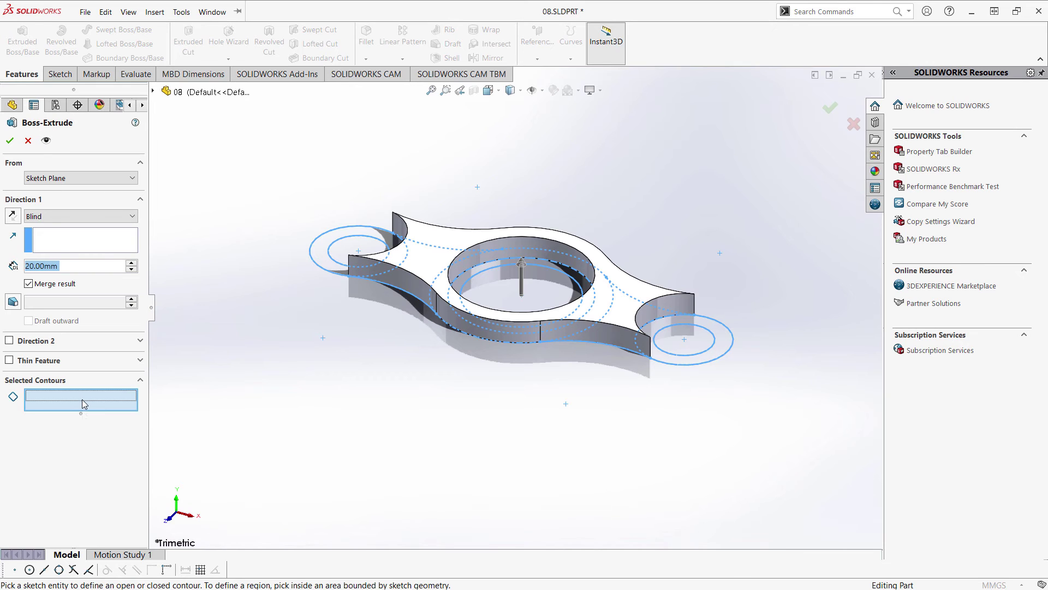
{"action": "left_click", "coordinate": [322, 252]}
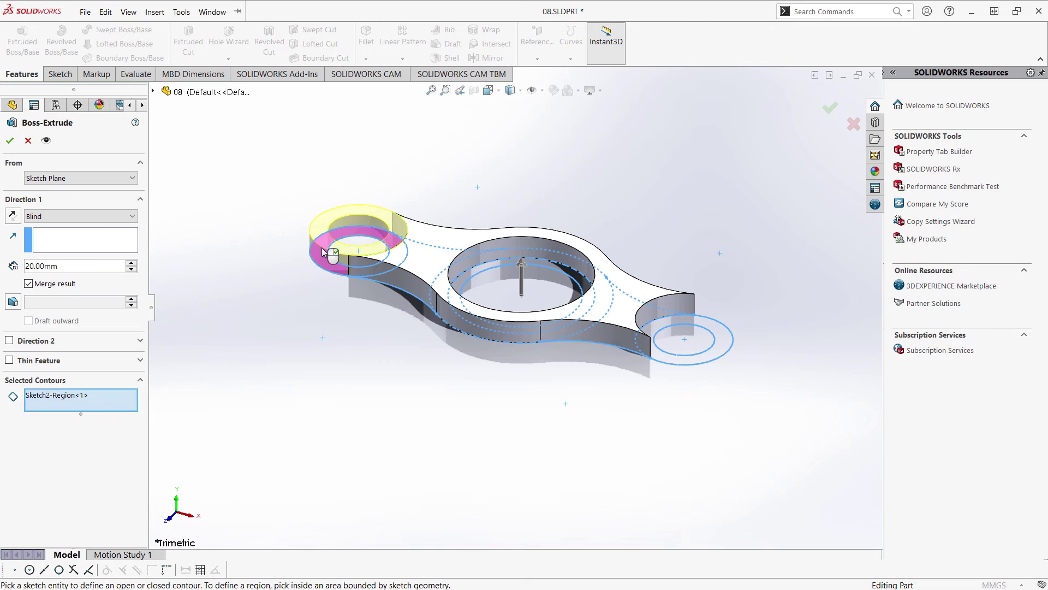
{"action": "left_click", "coordinate": [718, 335]}
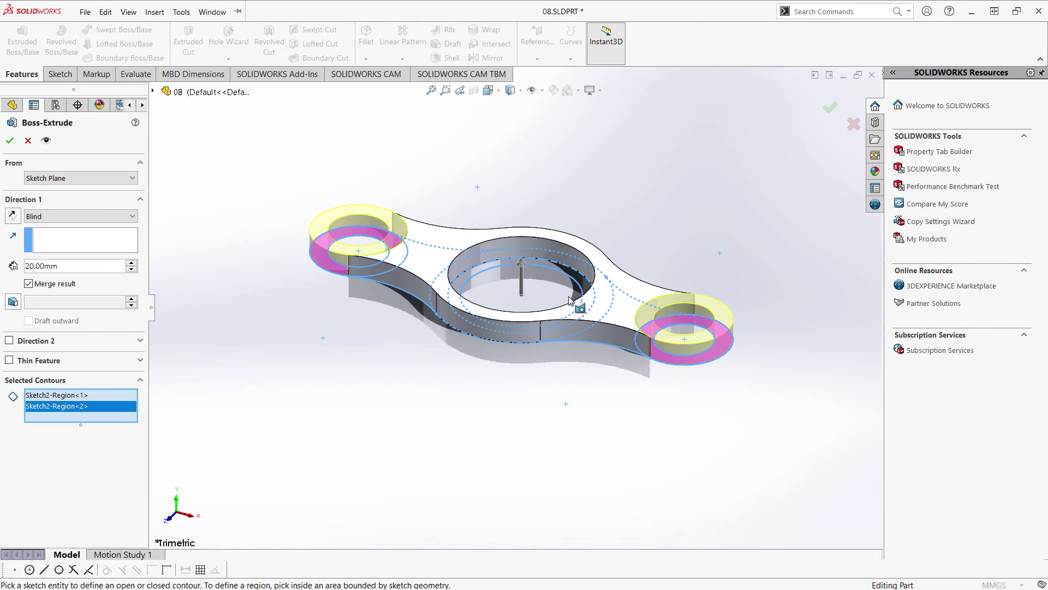
{"action": "left_click", "coordinate": [65, 263]}
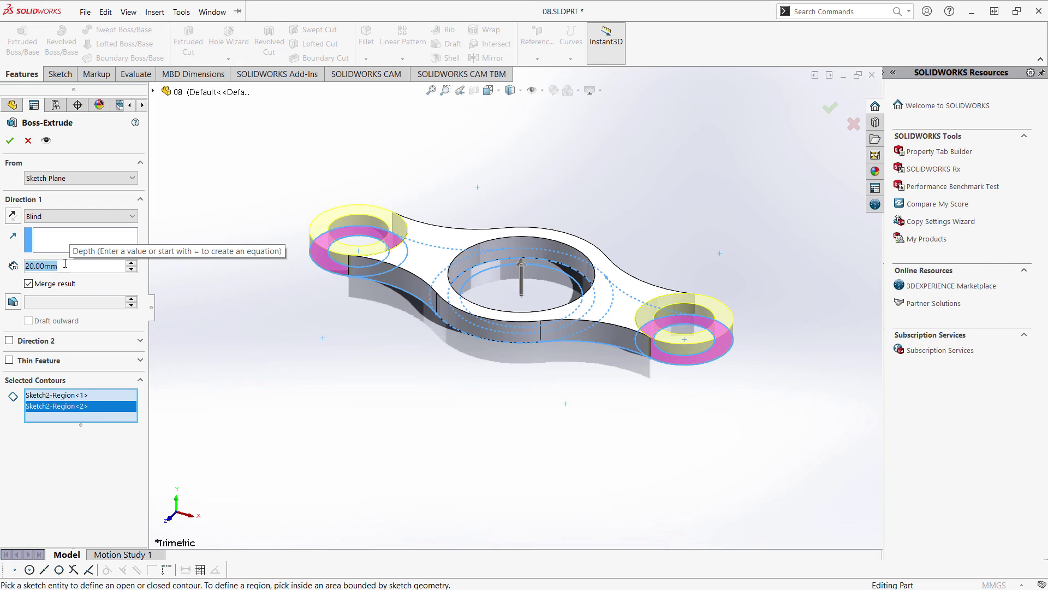
{"action": "type", "text": "40"}
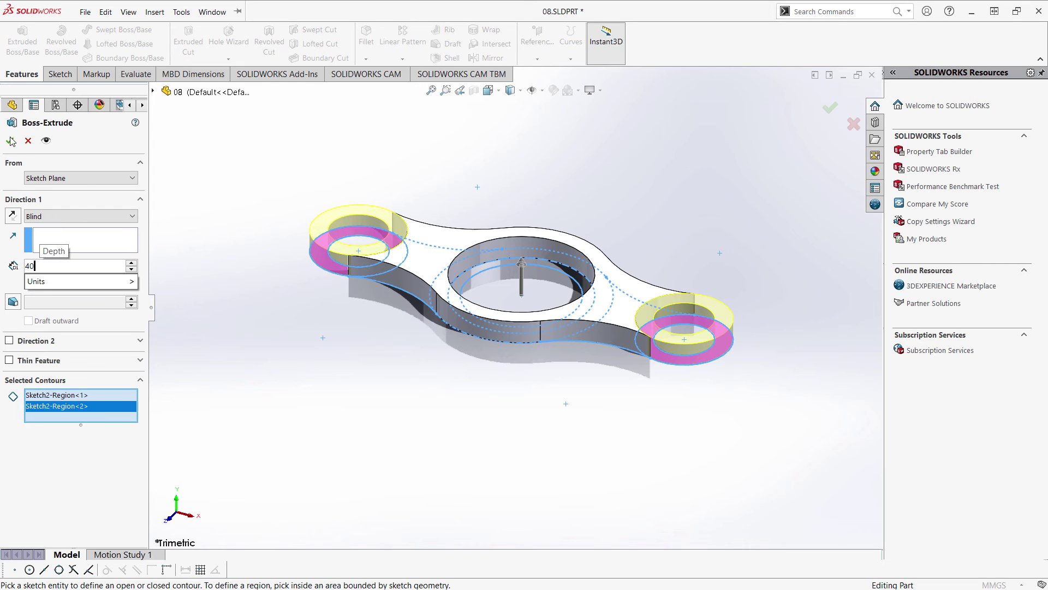
{"action": "key", "text": "Return"}
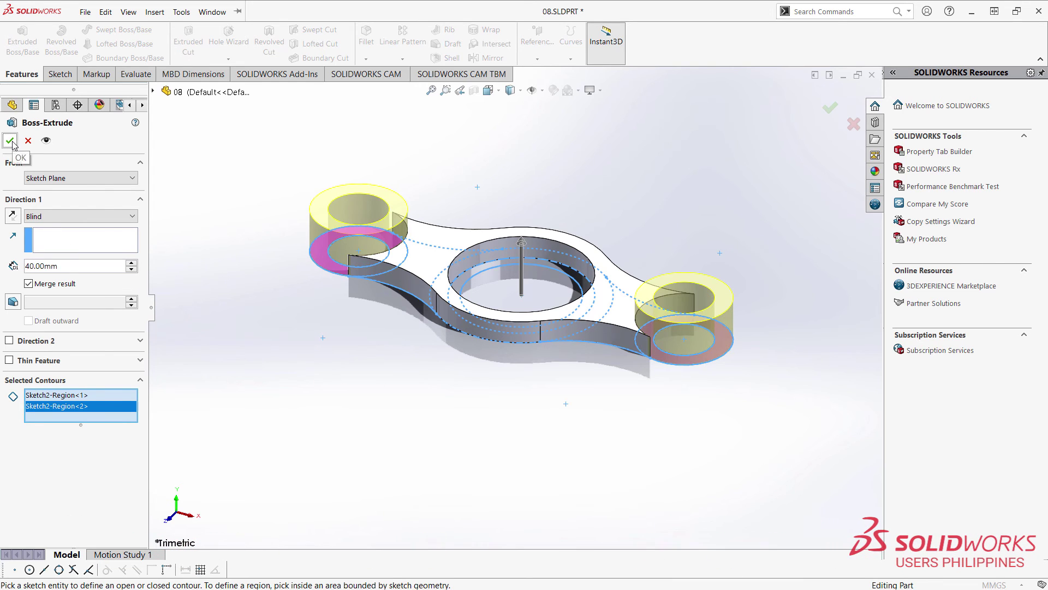
{"action": "left_click", "coordinate": [10, 141]}
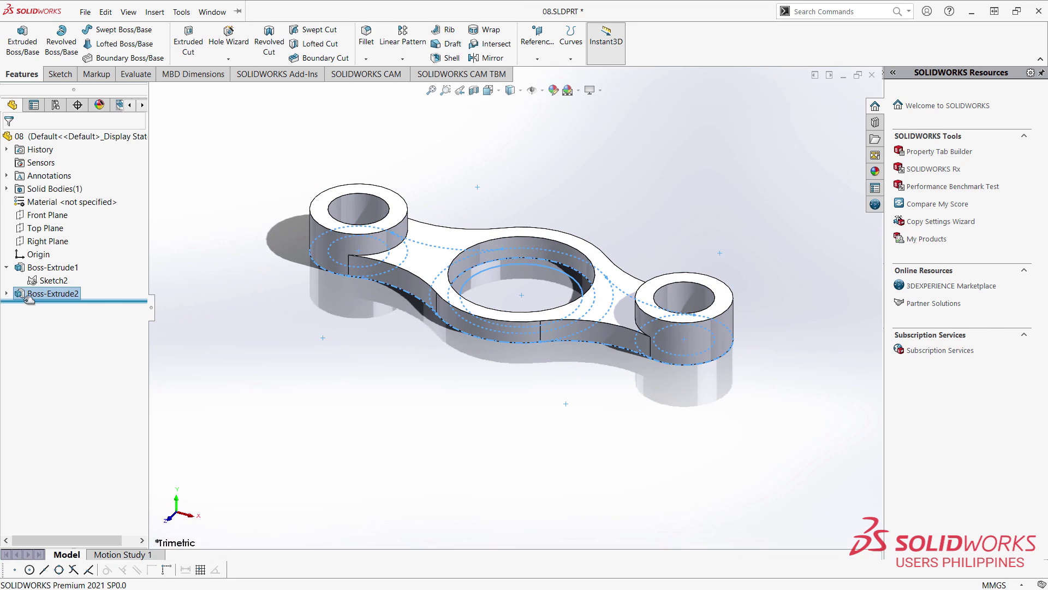
- Reuse Sketch2 to extrude only the central ring region to a 70 mm depth
{"action": "left_click", "coordinate": [48, 281]}
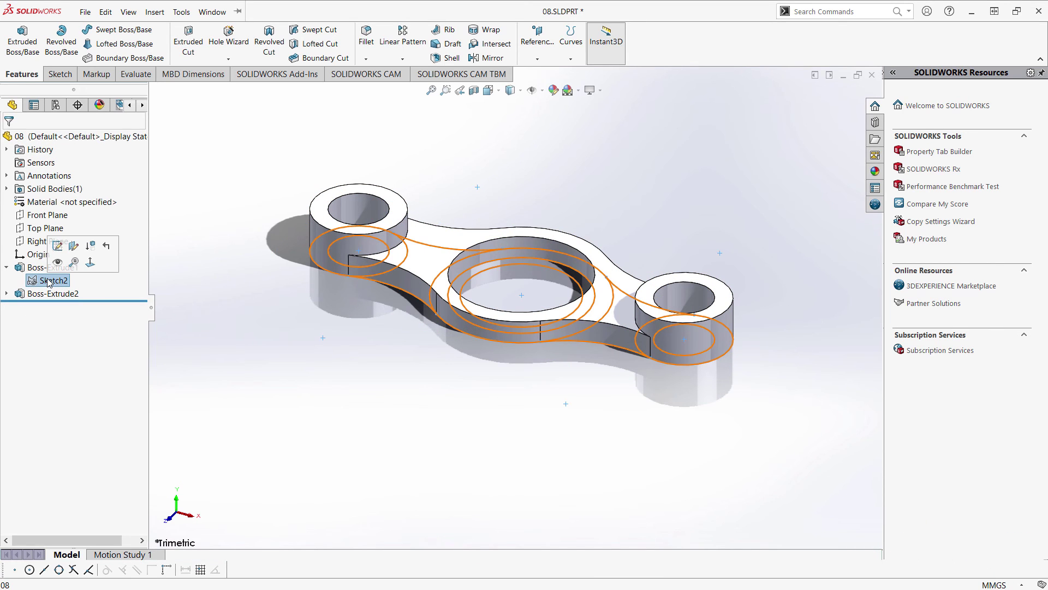
{"action": "left_click", "coordinate": [31, 53]}
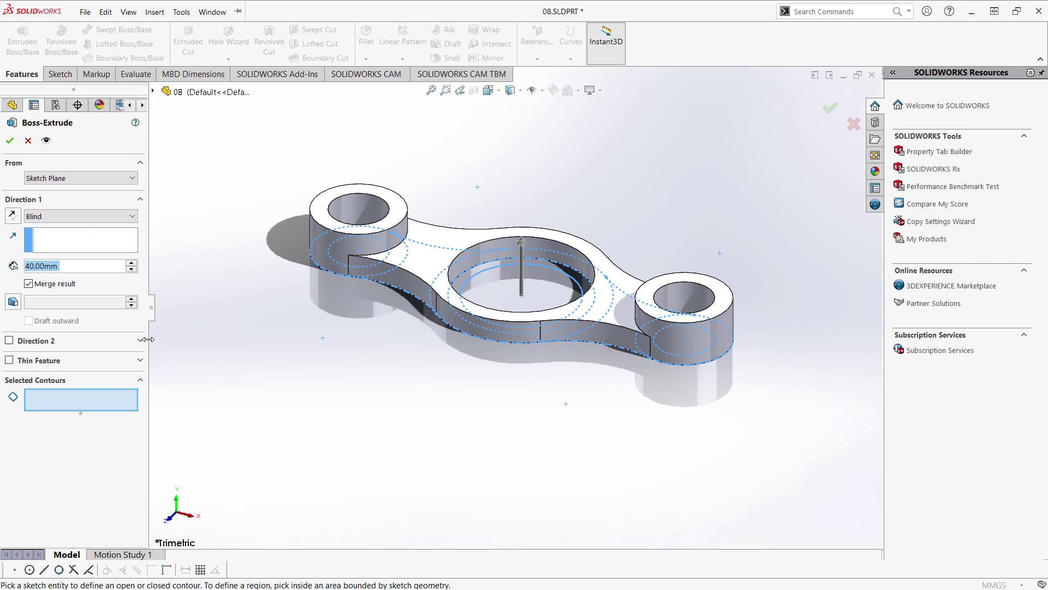
{"action": "left_click", "coordinate": [122, 407]}
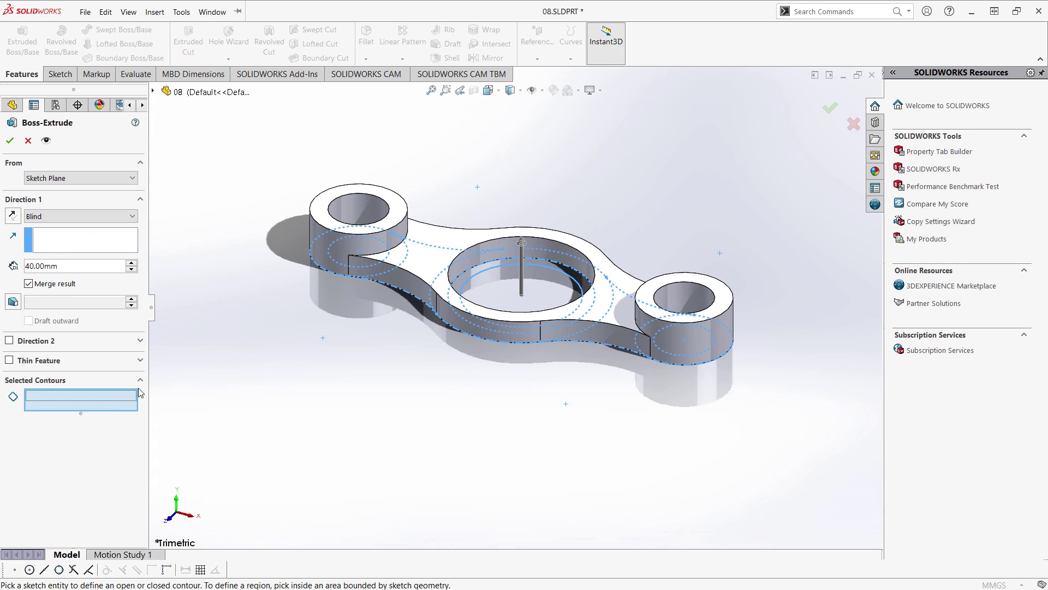
{"action": "left_click", "coordinate": [474, 274]}
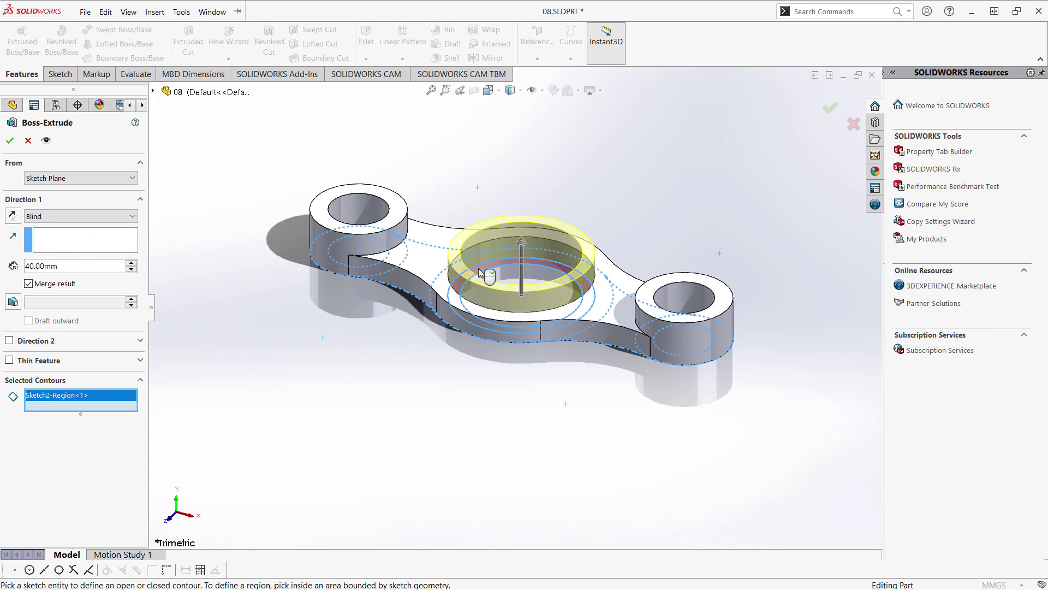
{"action": "double_click", "coordinate": [73, 269]}
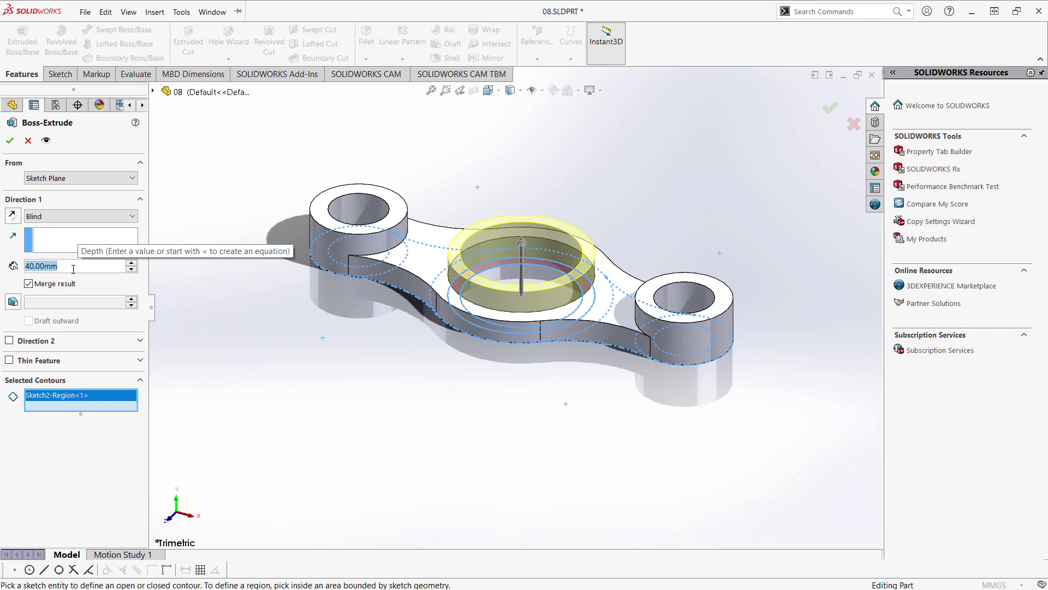
{"action": "type", "text": "70"}
{"action": "key", "text": "Return"}
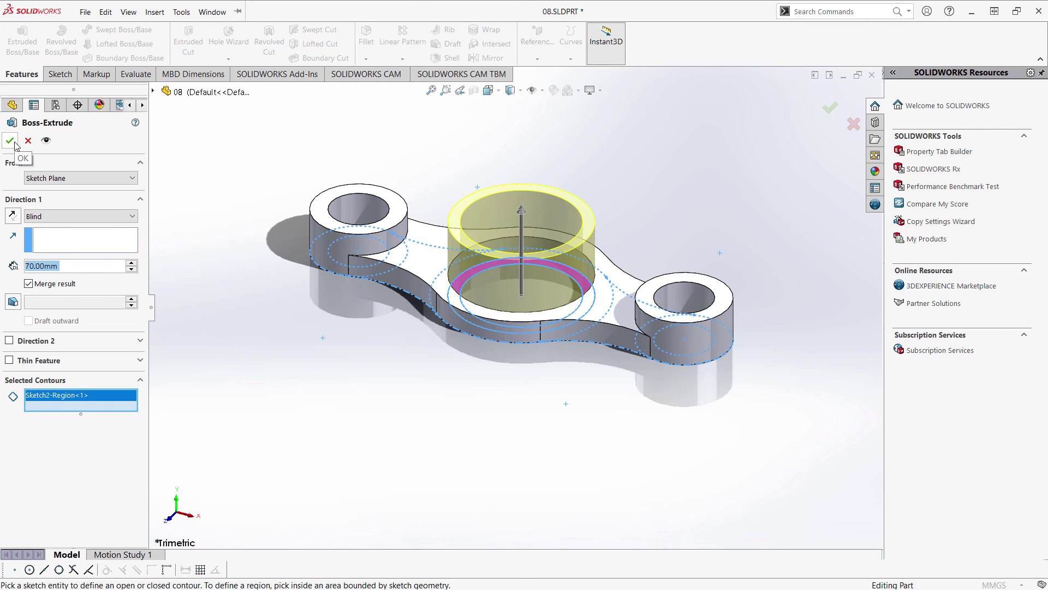
{"action": "left_click", "coordinate": [15, 143]}
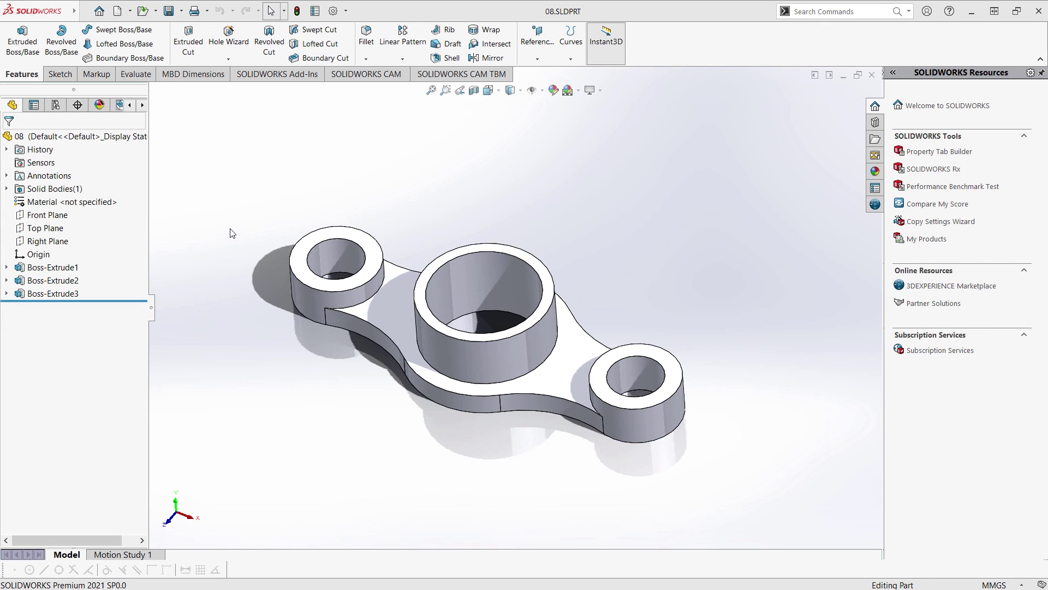